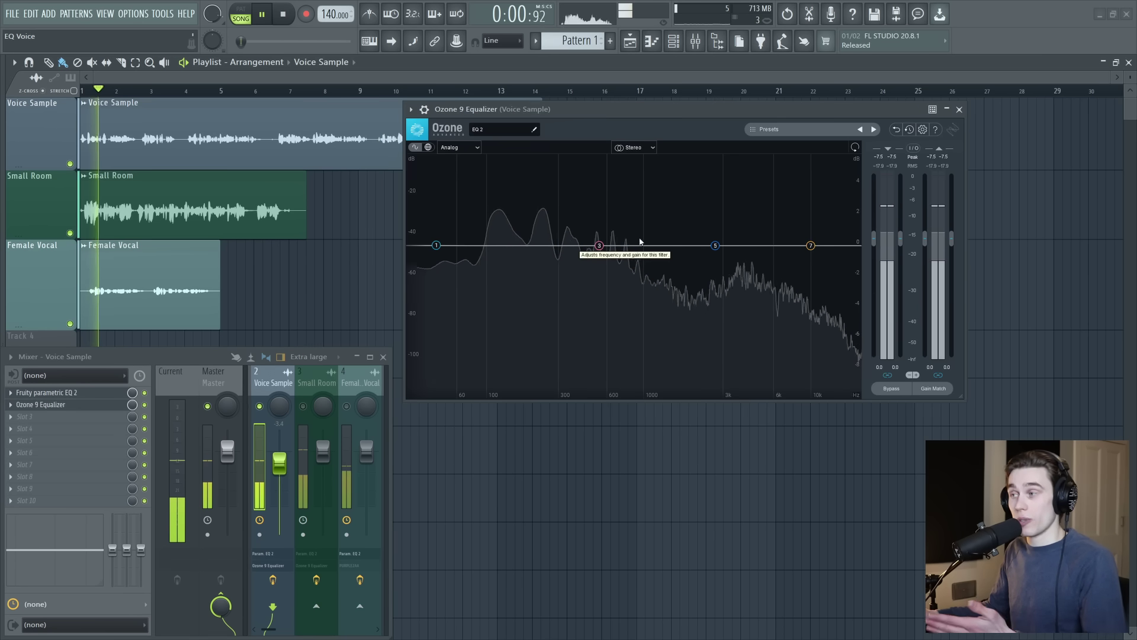
Play back the voice sample through the Ozone 9 Equalizer.
{"action": "key", "text": "space"}
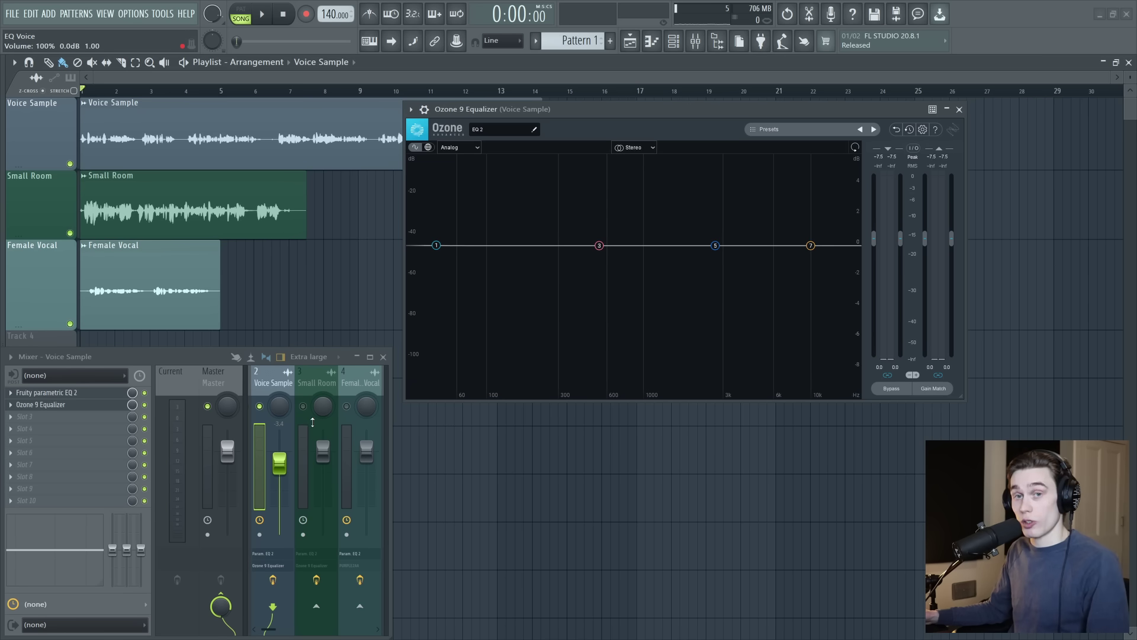
{"action": "key", "text": "space"}
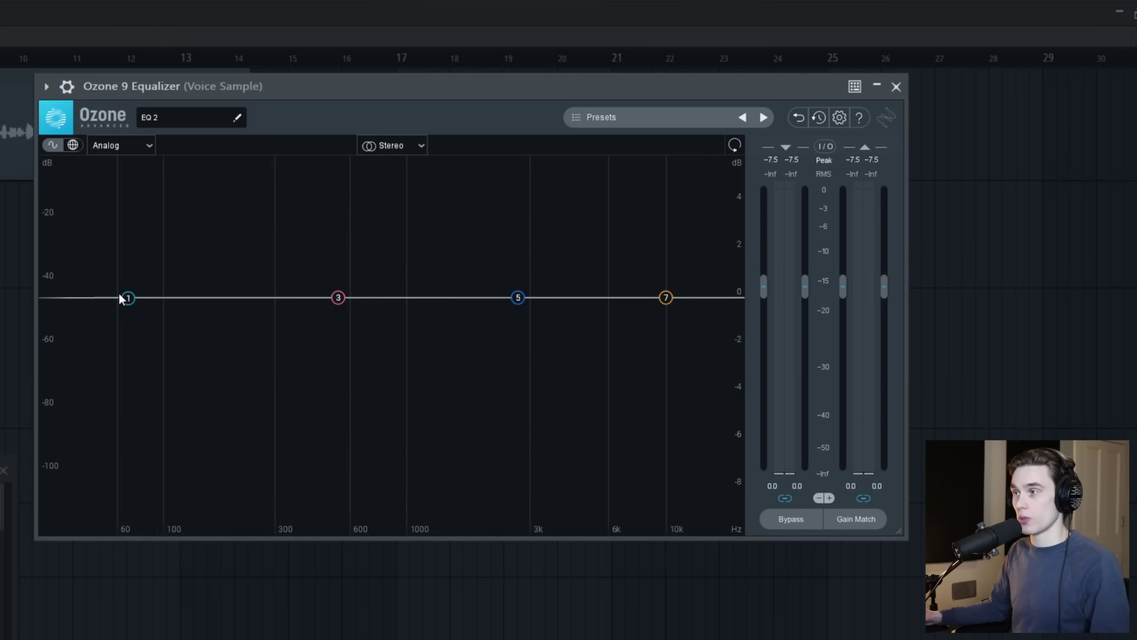
Add a flat high-pass filter to the voice sample's equalizer at about 49 Hz with a 12 dB/oct slope.
{"action": "left_click_drag", "start_coordinate": [128, 299], "coordinate": [101, 305]}
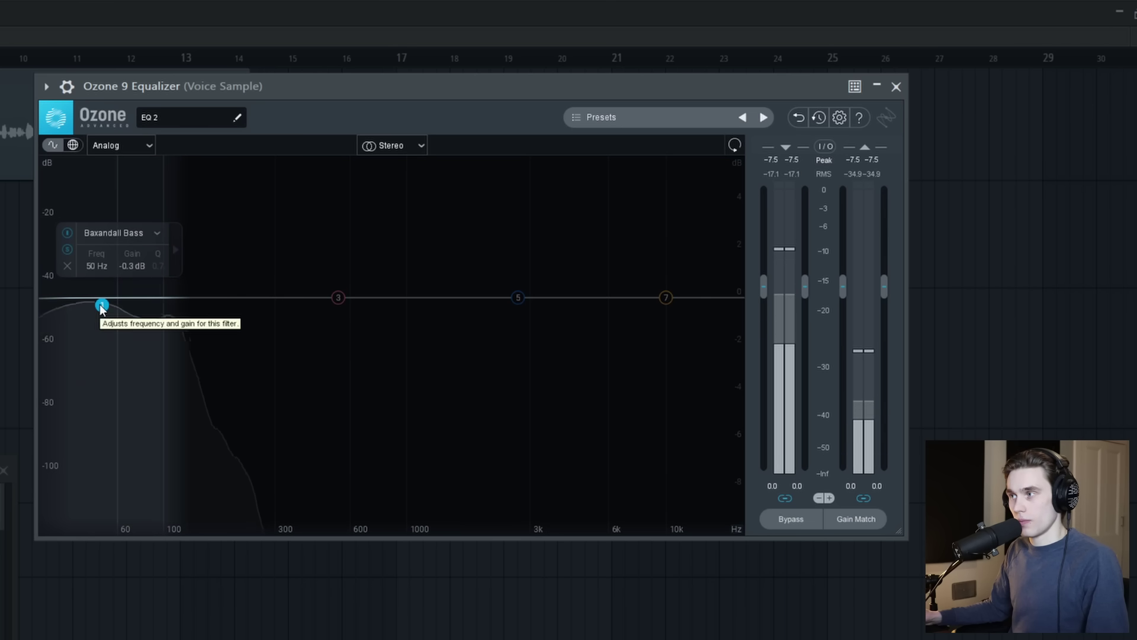
{"action": "double_click", "coordinate": [87, 298]}
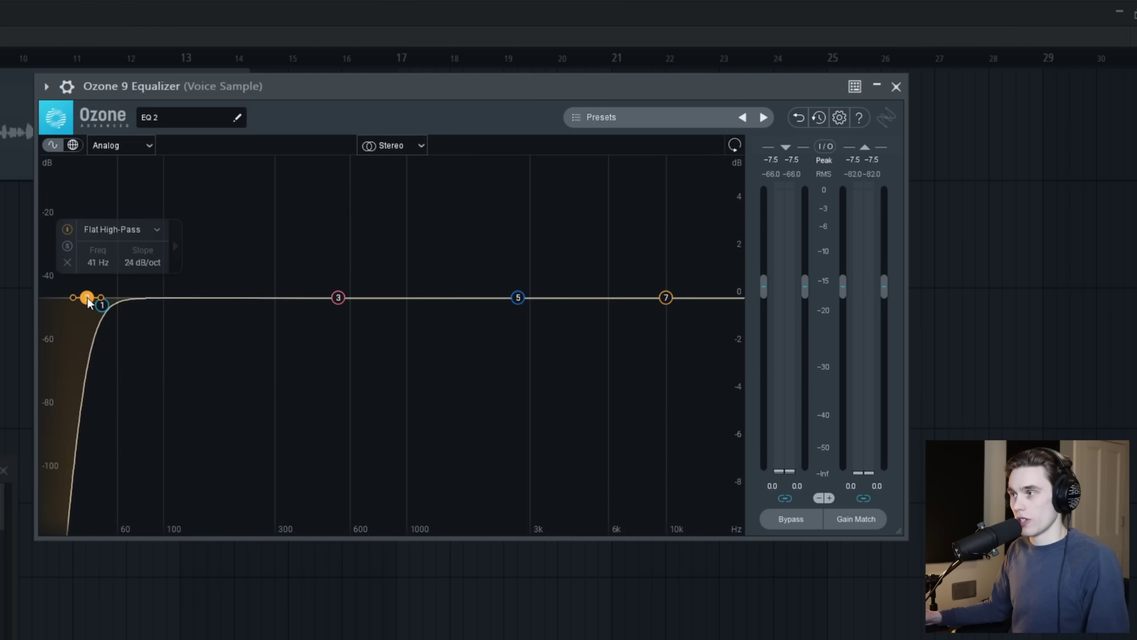
{"action": "left_click_drag", "start_coordinate": [87, 298], "coordinate": [120, 298]}
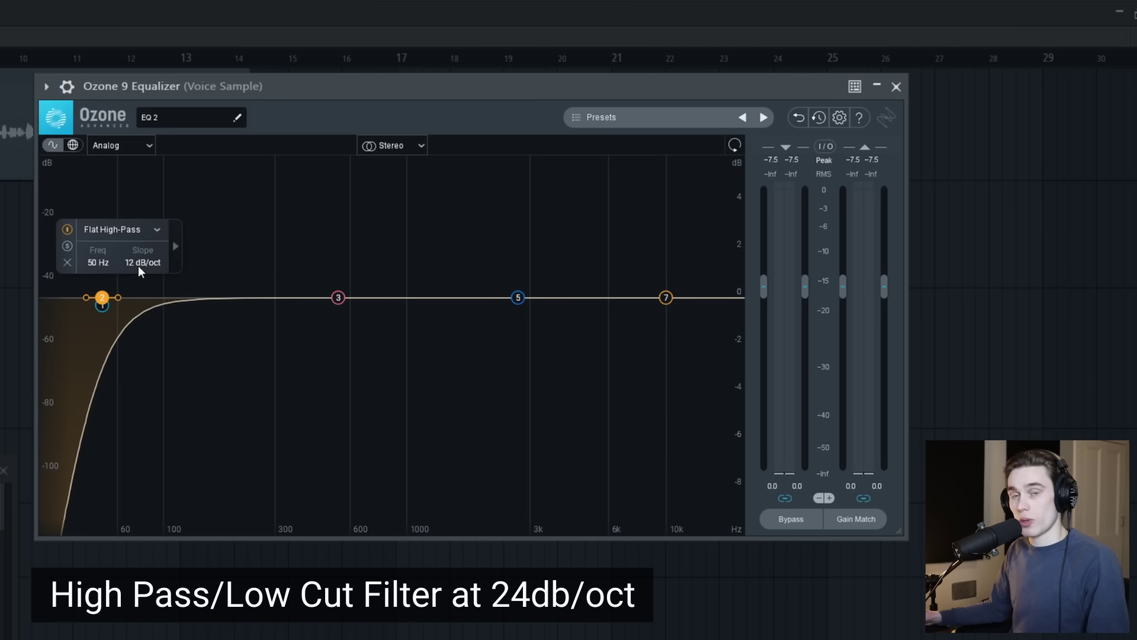
{"action": "left_click_drag", "start_coordinate": [102, 299], "coordinate": [101, 302]}
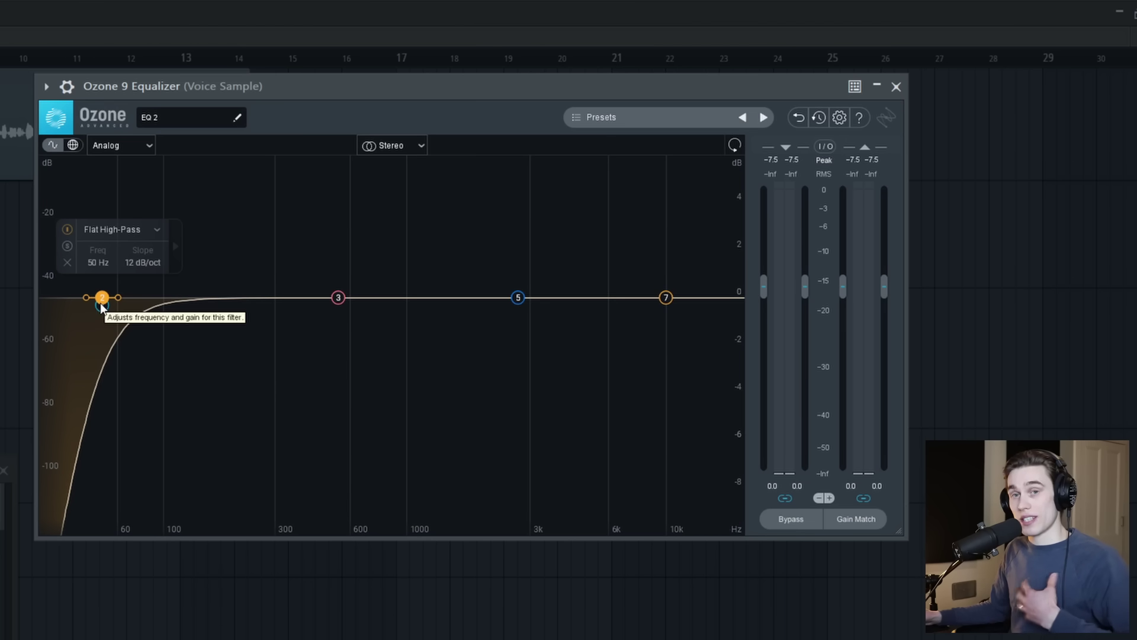
{"action": "mouse_move", "coordinate": [101, 297]}
{"action": "left_mouse_down"}
{"action": "mouse_move", "coordinate": [195, 297]}
{"action": "mouse_move", "coordinate": [100, 297]}
{"action": "left_mouse_up"}
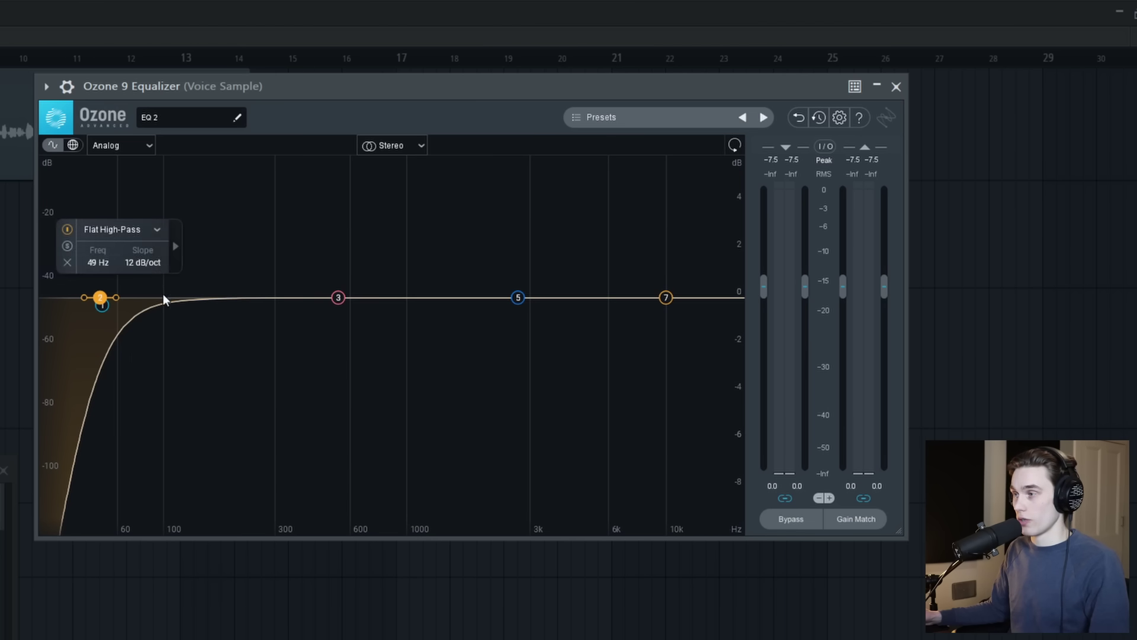
Try a much higher cutoff for the high-pass filter and audition it on the voice sample.
{"action": "left_click_drag", "start_coordinate": [99, 303], "coordinate": [198, 305]}
{"action": "key", "text": "space"}
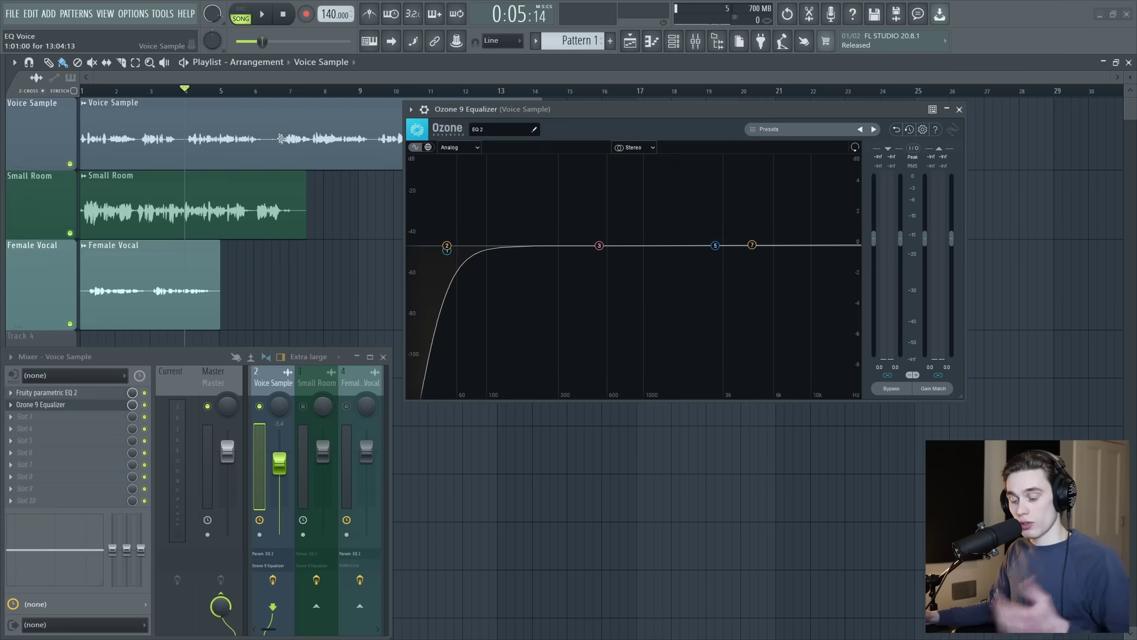
Switch to the browser and inspect a room mode just below 100 Hz in the amroc Room Mode Calculator.
{"action": "key", "text": "alt+Tab"}
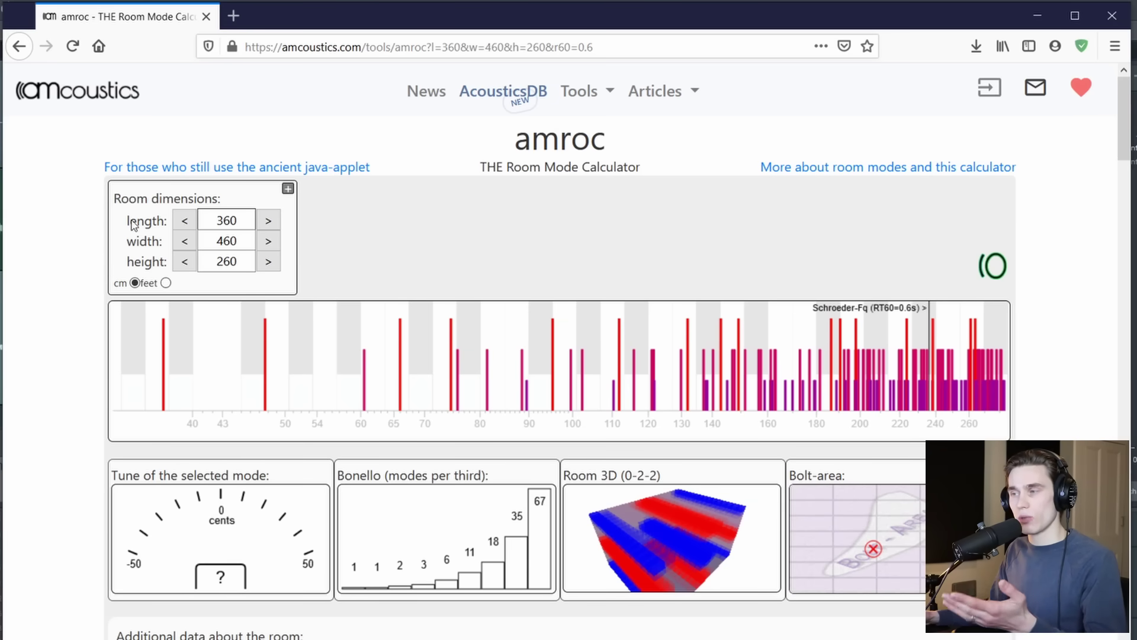
{"action": "left_click", "coordinate": [554, 413]}
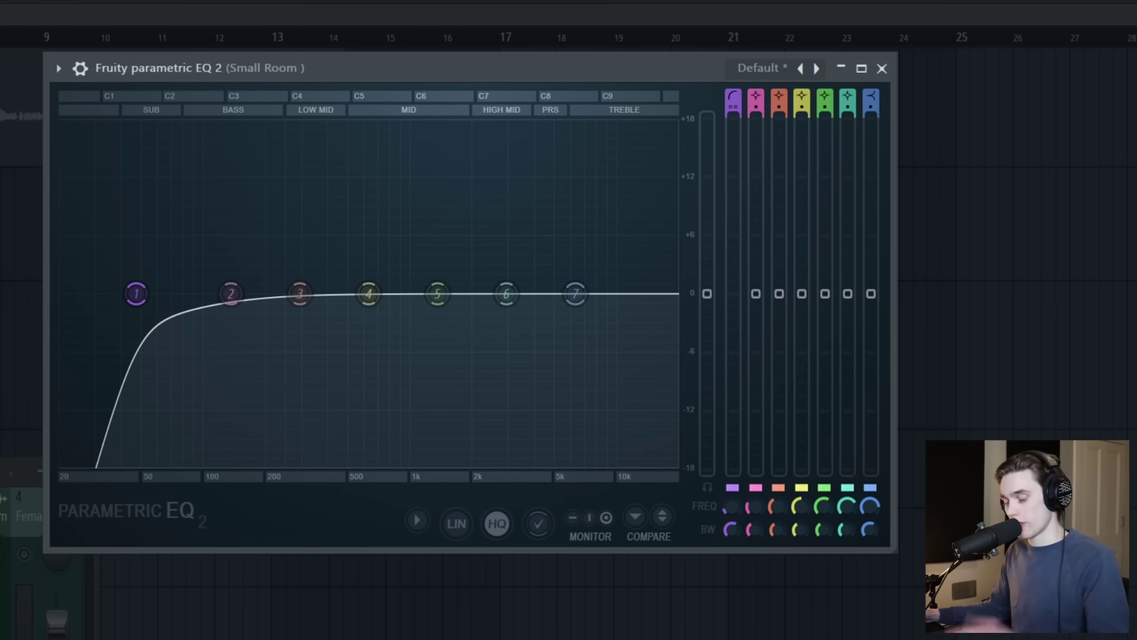
Play the Small Room recording and examine its spectrum in Fruity parametric EQ 2.
{"action": "key", "text": "space"}
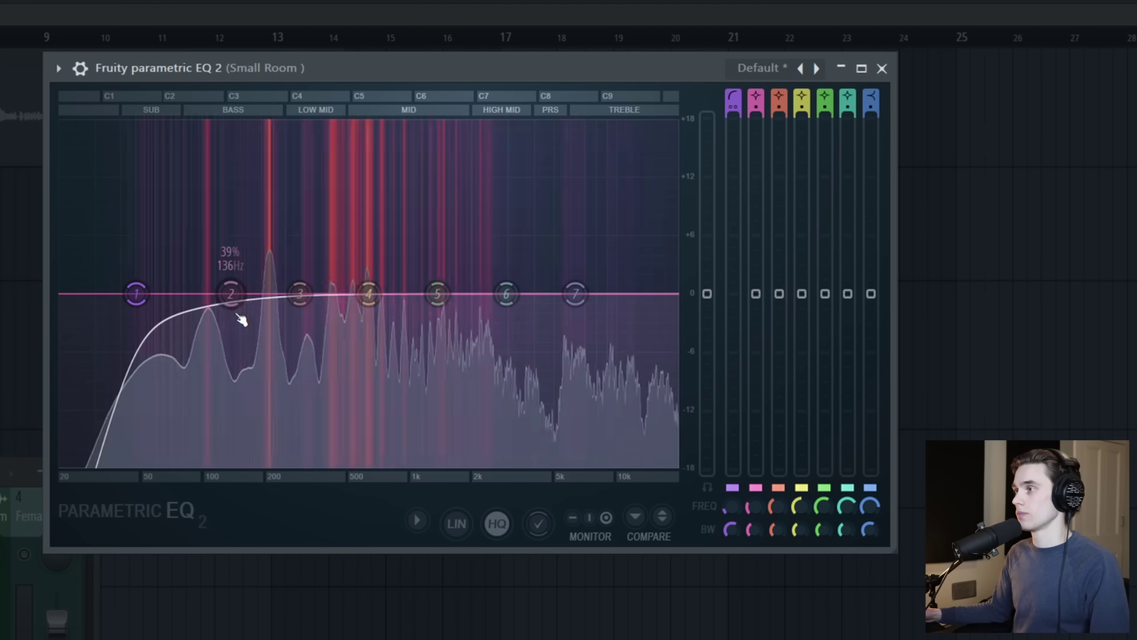
{"action": "key", "text": "space"}
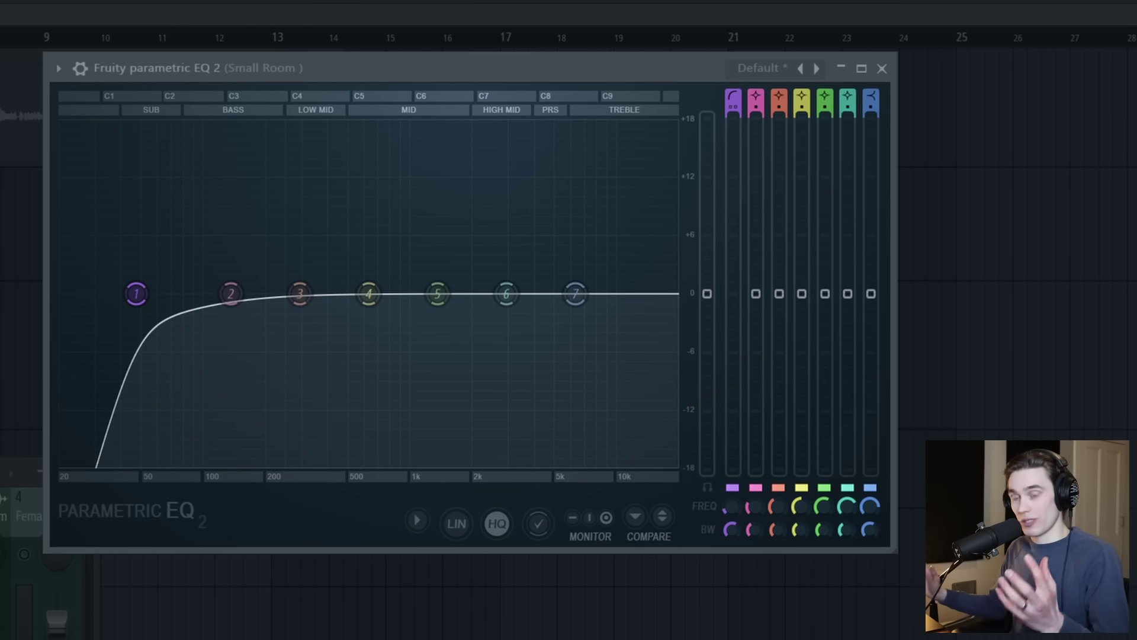
Narrow band 2 to 0% bandwidth, audition it boosted at about 138 Hz, and cut it to about -13 dB.
{"action": "key", "text": "space"}
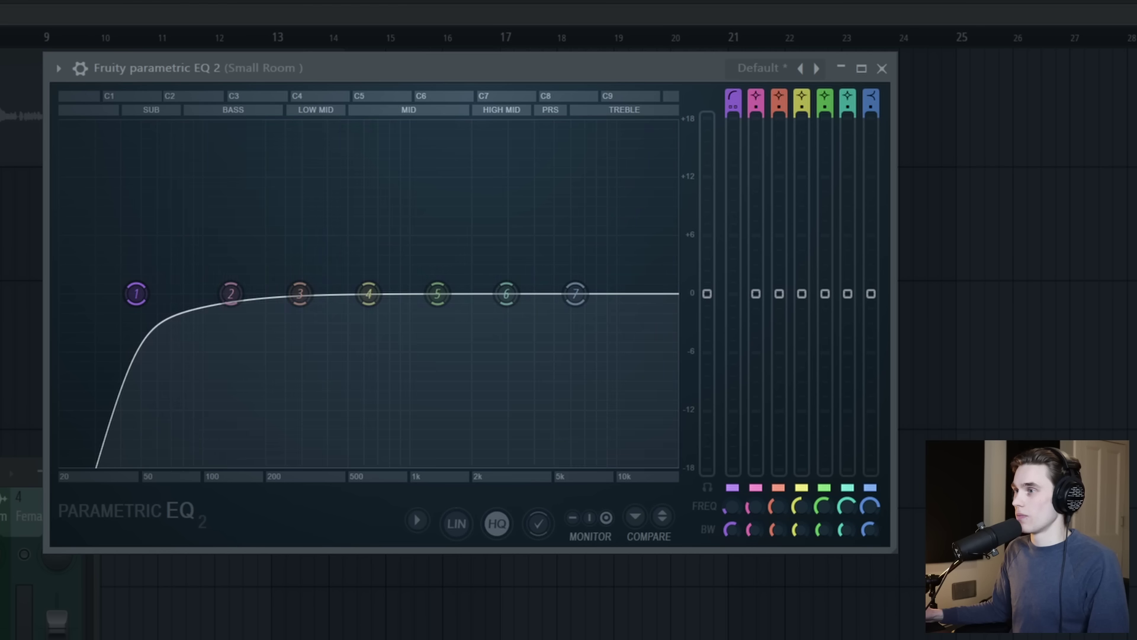
{"action": "left_click_drag", "start_coordinate": [231, 293], "coordinate": [231, 249]}
{"action": "scroll", "coordinate": [231, 248], "scroll_direction": "down", "scroll_amount": 5}
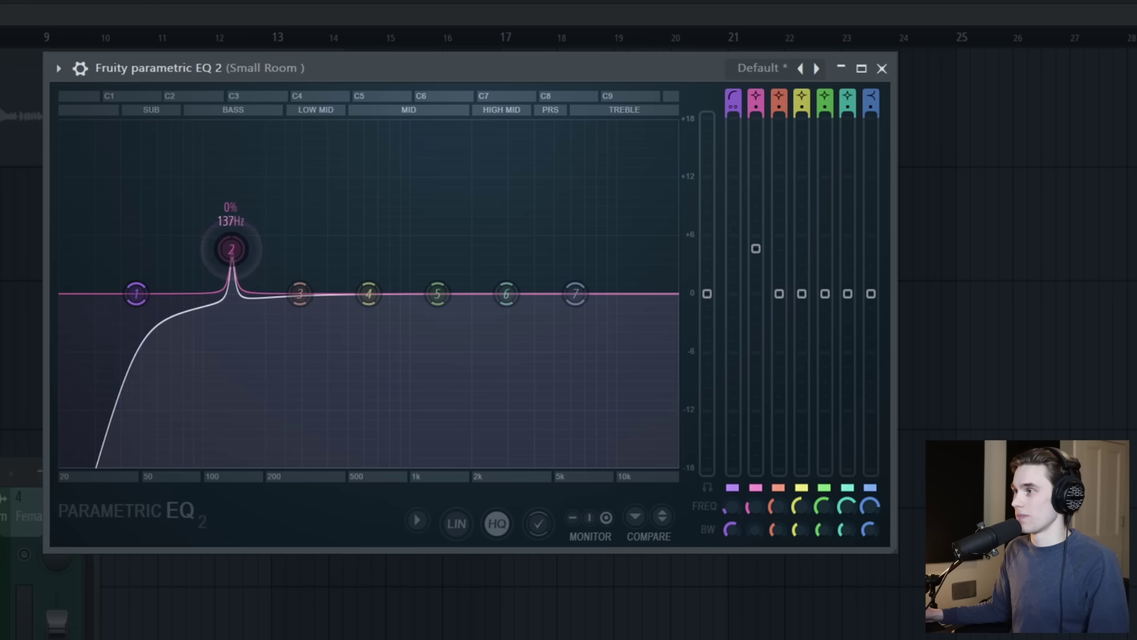
{"action": "left_click_drag", "start_coordinate": [231, 247], "coordinate": [232, 198]}
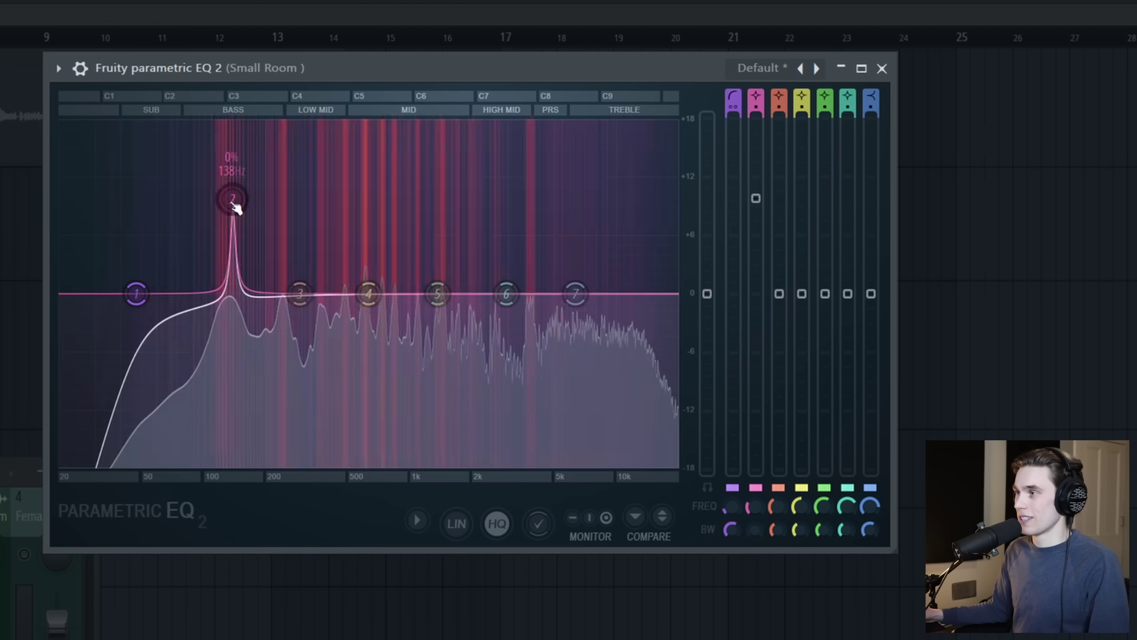
{"action": "left_click_drag", "start_coordinate": [756, 198], "coordinate": [756, 245]}
{"action": "left_click_drag", "start_coordinate": [232, 387], "coordinate": [232, 417]}
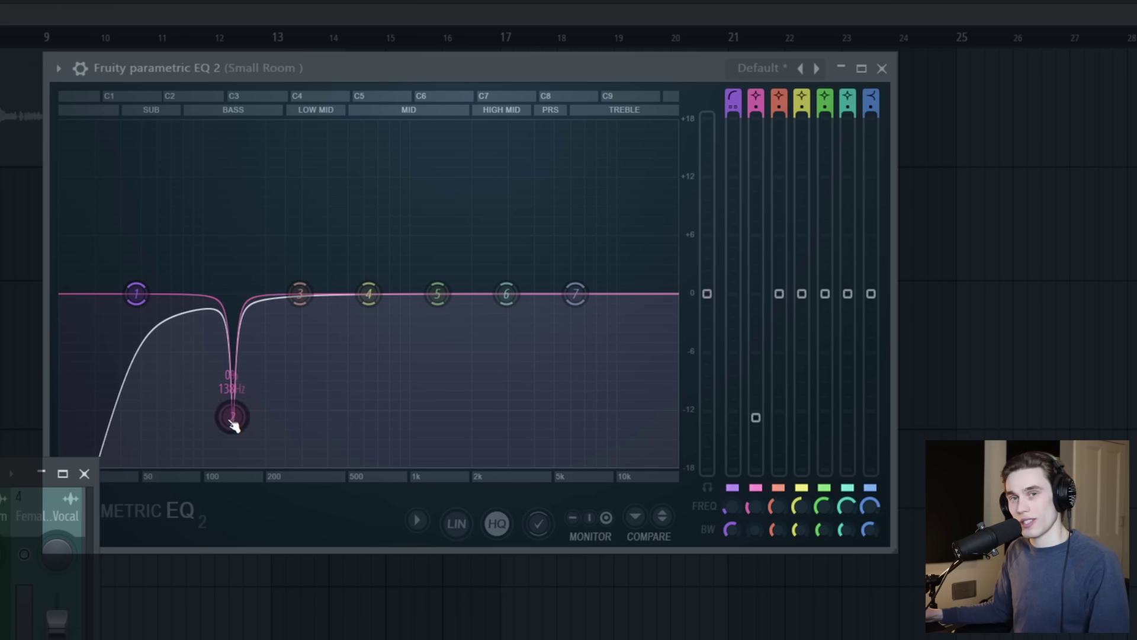
Audition band 3 as a narrow boost near 200 Hz during playback, and cut it to about -7 dB.
{"action": "left_click_drag", "start_coordinate": [299, 293], "coordinate": [267, 232]}
{"action": "key", "text": "space"}
{"action": "left_click_drag", "start_coordinate": [268, 238], "coordinate": [273, 235]}
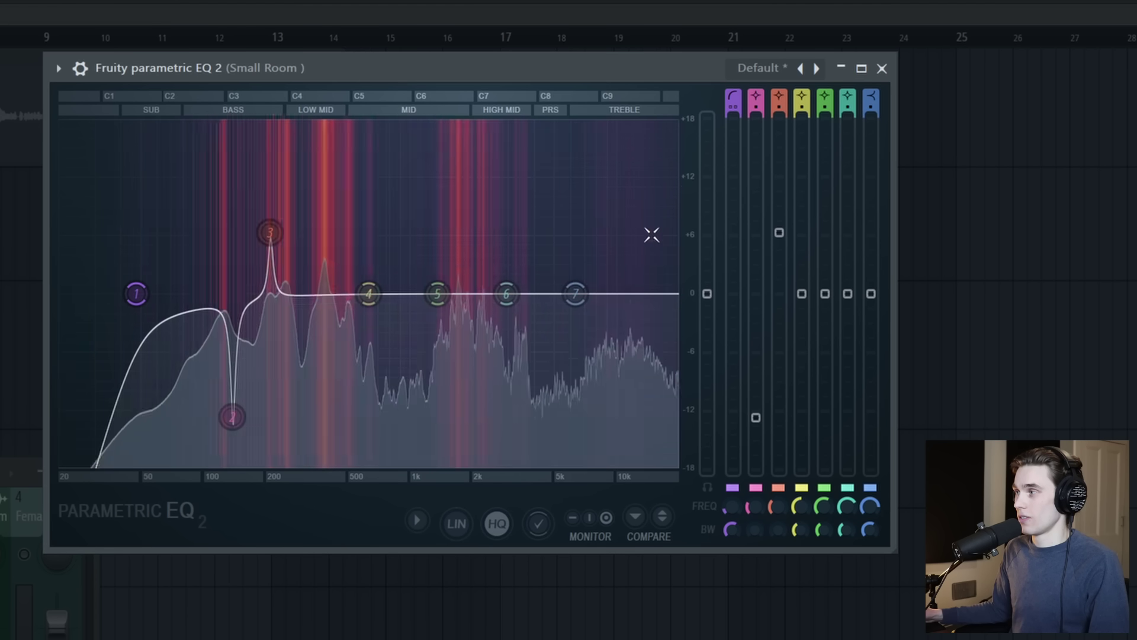
{"action": "left_click_drag", "start_coordinate": [269, 232], "coordinate": [270, 360]}
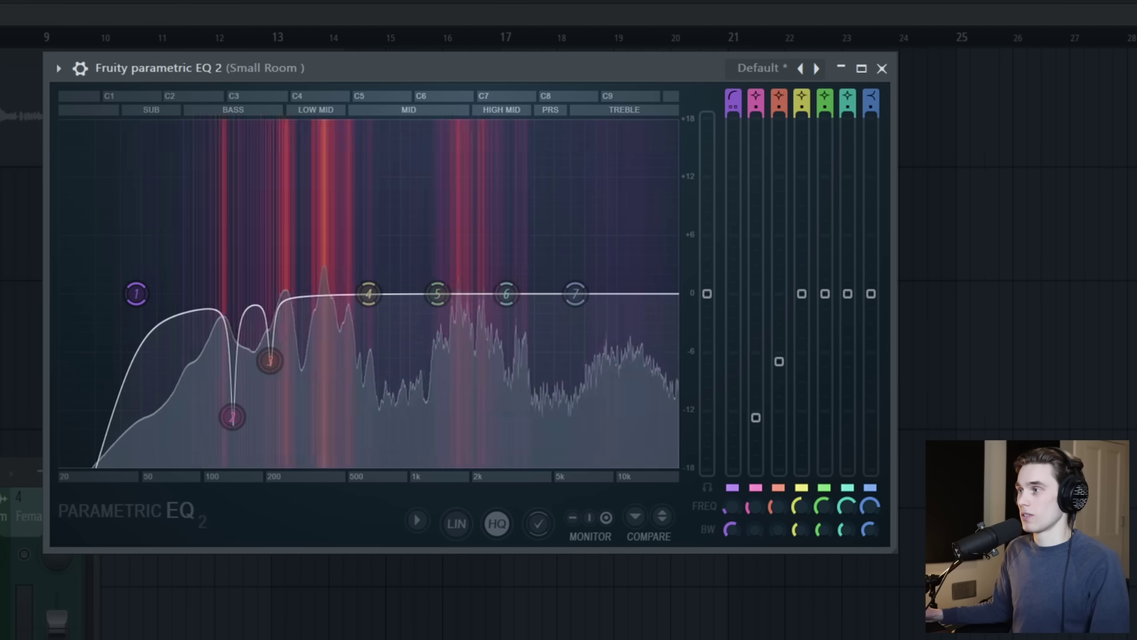
{"action": "left_click", "coordinate": [418, 521]}
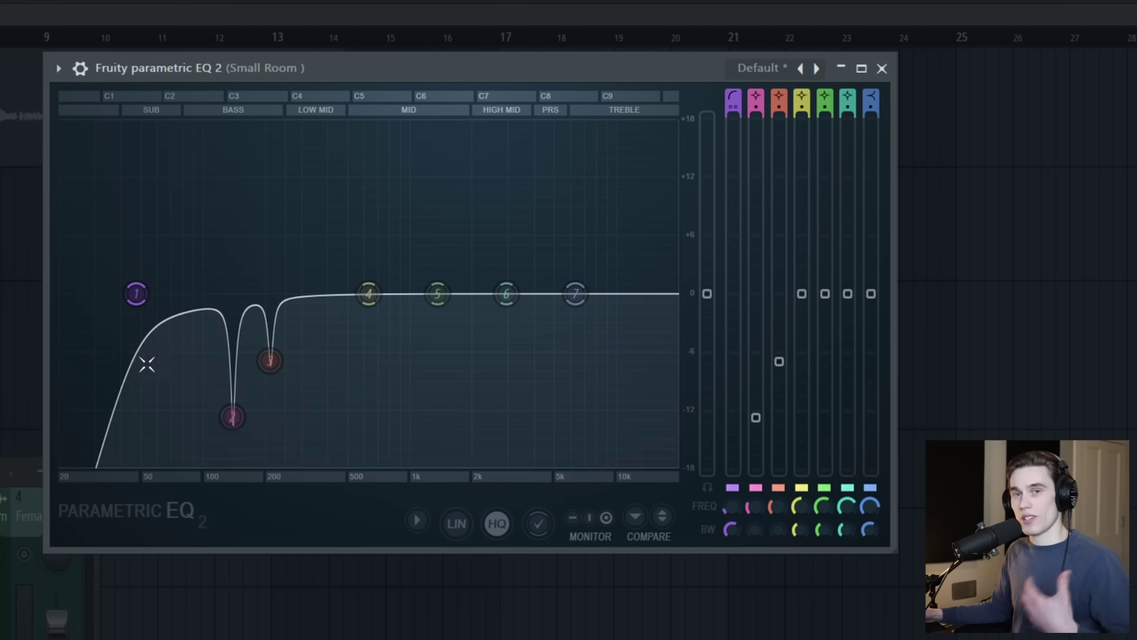
Replay the Small Room recording to judge the two narrow cuts.
{"action": "left_click", "coordinate": [59, 509]}
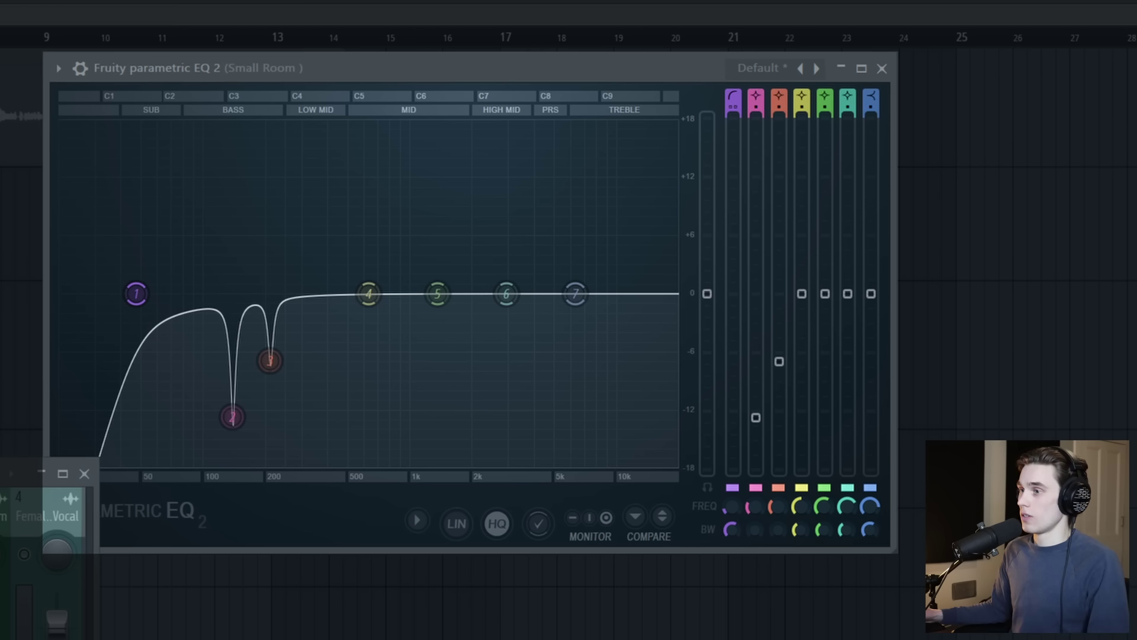
{"action": "key", "text": "space"}
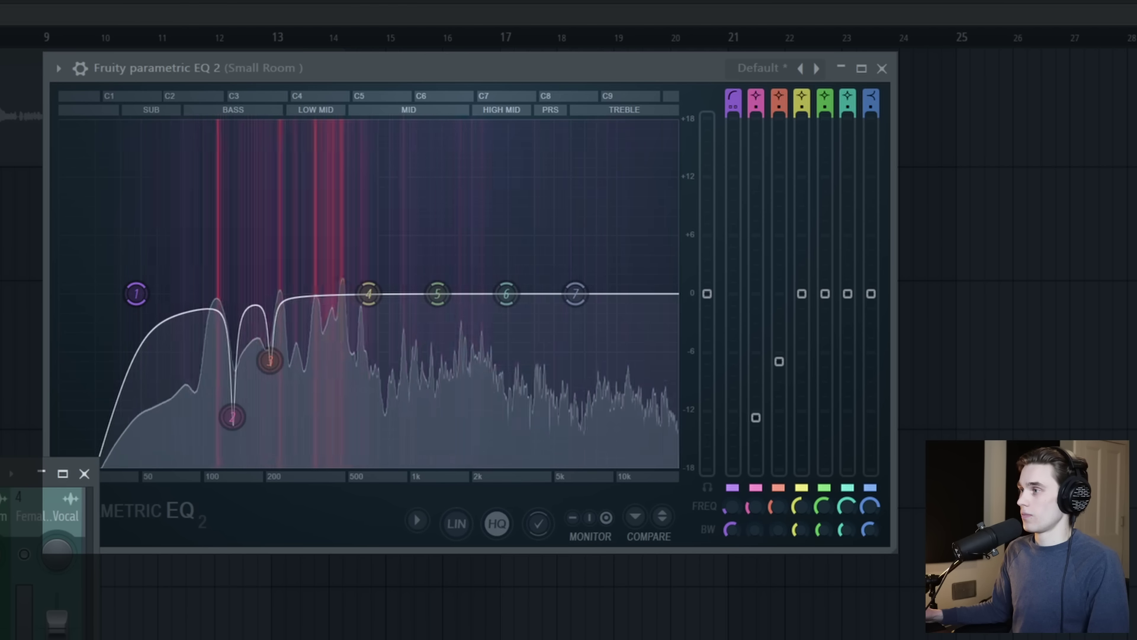
{"action": "key", "text": "space"}
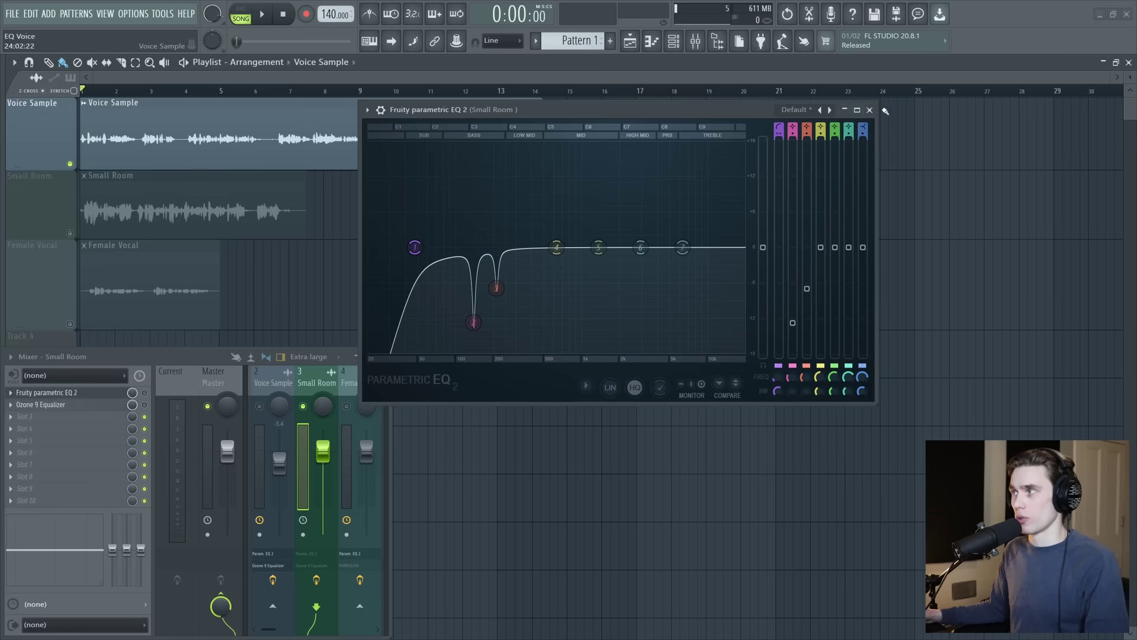
Close the Small Room EQ and set bell band 3 of the voice sample's Ozone equalizer to 117 Hz, -9.5 dB and Q 5.9.
{"action": "left_click", "coordinate": [870, 109]}
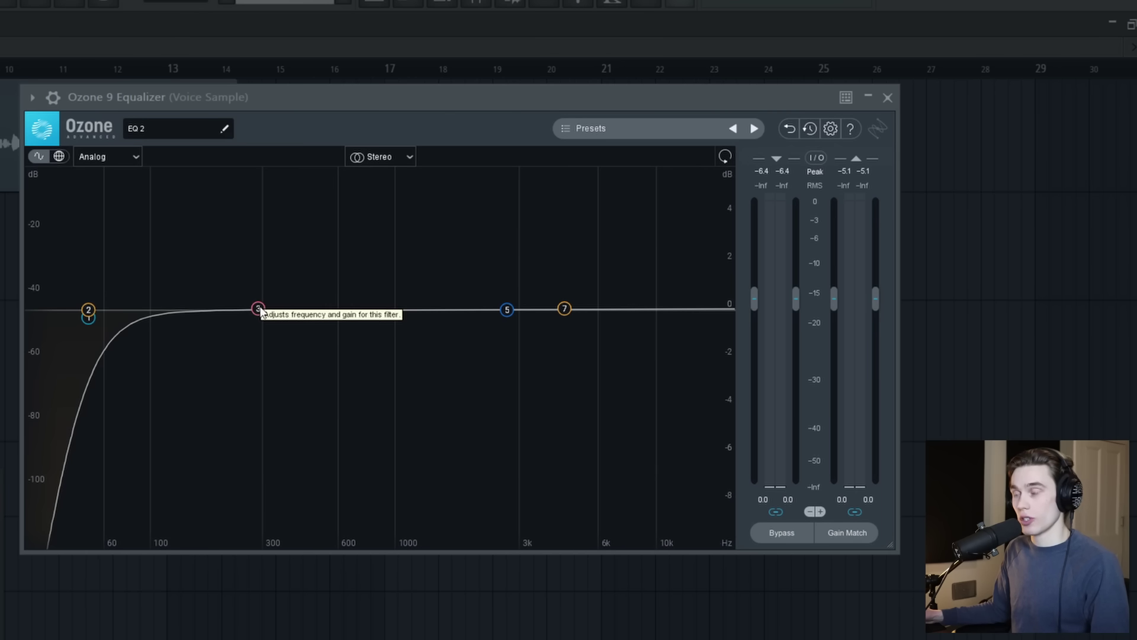
{"action": "mouse_move", "coordinate": [258, 309]}
{"action": "left_mouse_down"}
{"action": "mouse_move", "coordinate": [269, 308]}
{"action": "mouse_move", "coordinate": [266, 287]}
{"action": "mouse_move", "coordinate": [259, 325]}
{"action": "mouse_move", "coordinate": [284, 308]}
{"action": "mouse_move", "coordinate": [243, 313]}
{"action": "mouse_move", "coordinate": [263, 314]}
{"action": "left_mouse_up"}
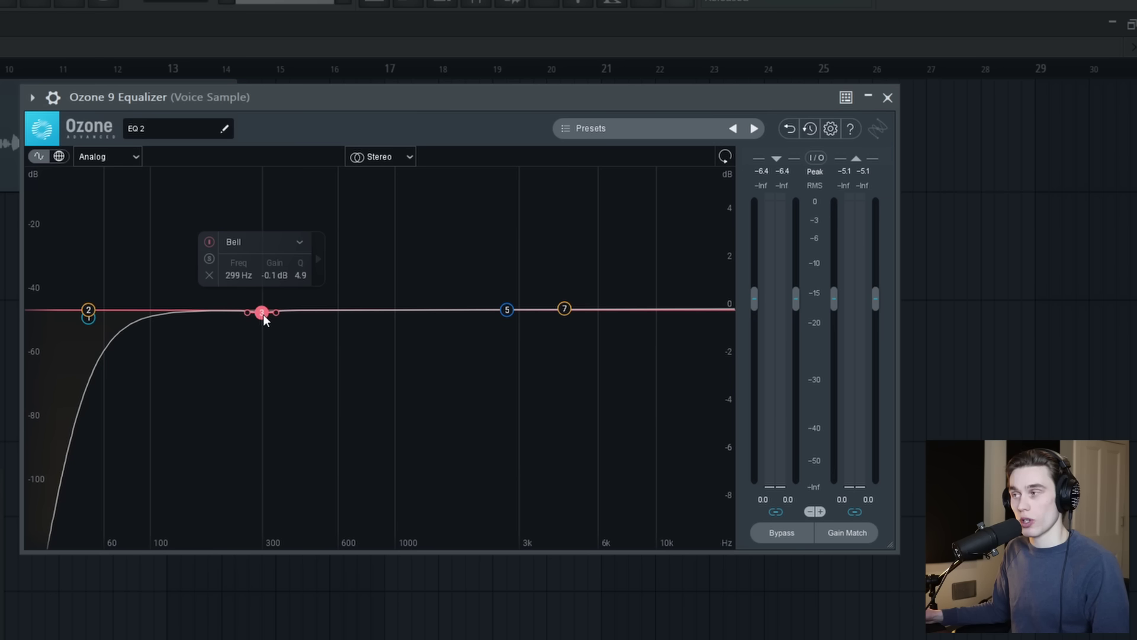
{"action": "left_click_drag", "start_coordinate": [261, 307], "coordinate": [167, 441]}
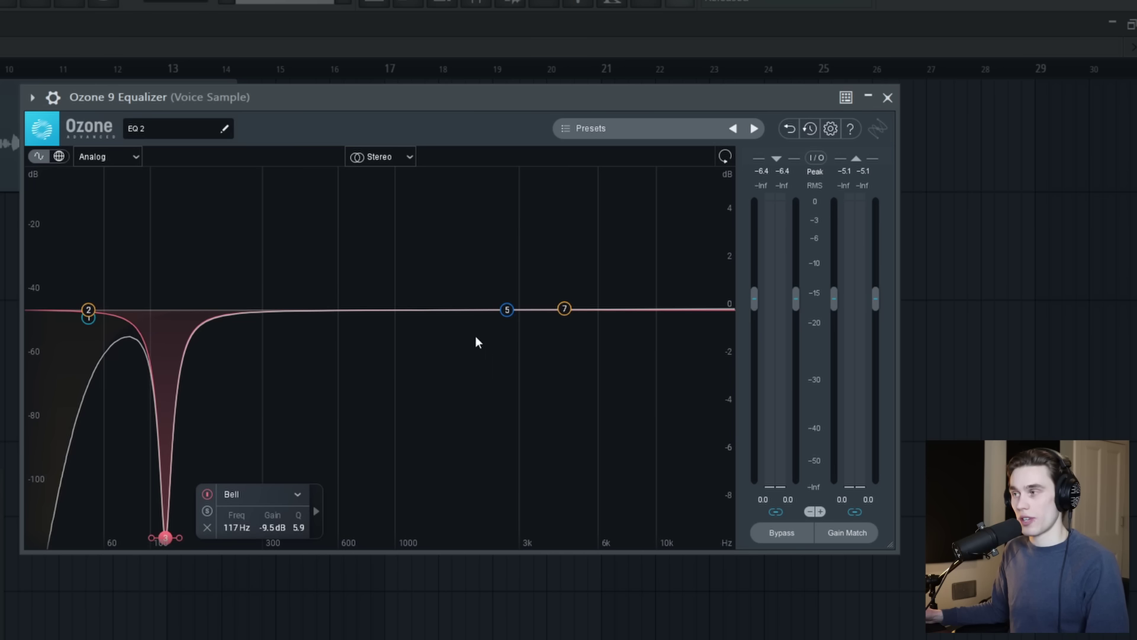
Compare the voice sample with the equalizer bypassed and active, and reduce band 3's cut to about -4.1 dB at 118 Hz.
{"action": "key", "text": "space"}
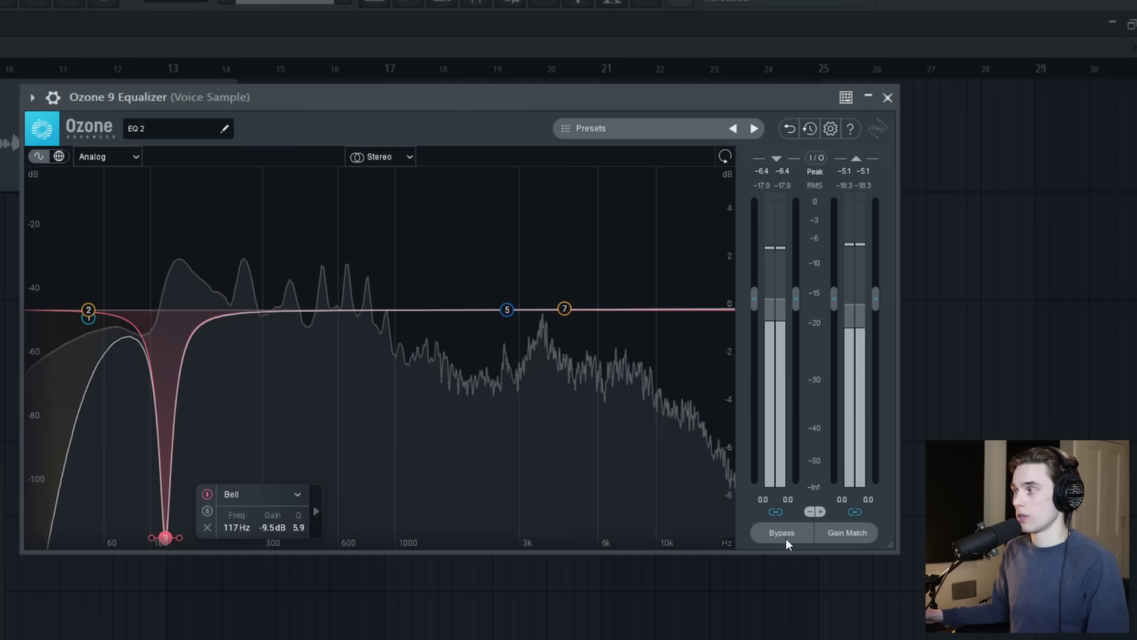
{"action": "left_click", "coordinate": [785, 536]}
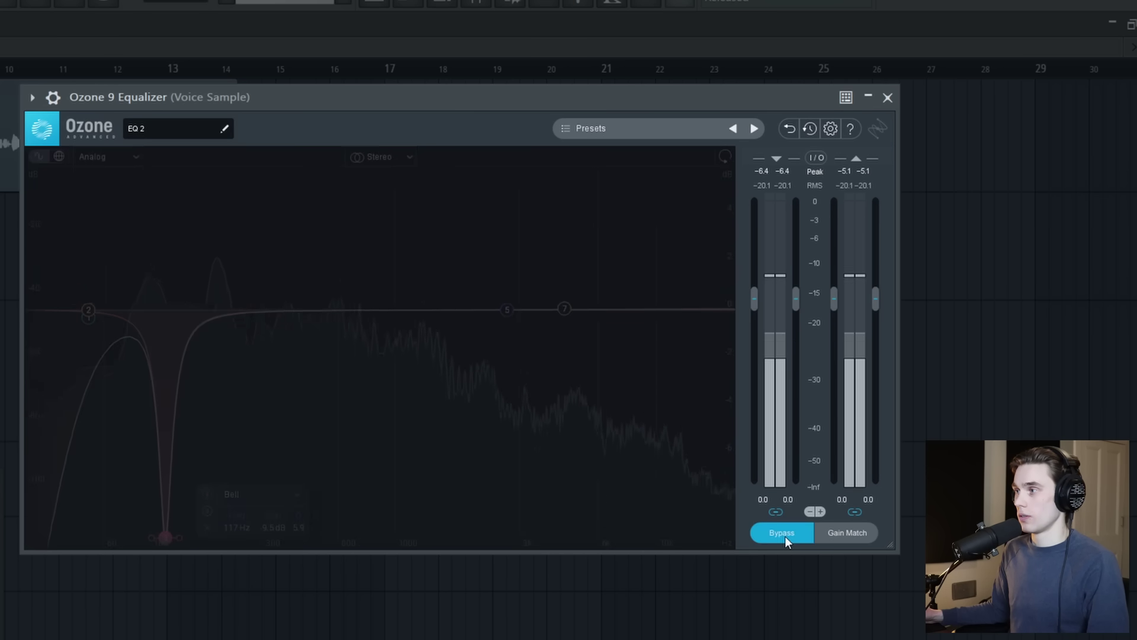
{"action": "left_click", "coordinate": [784, 536]}
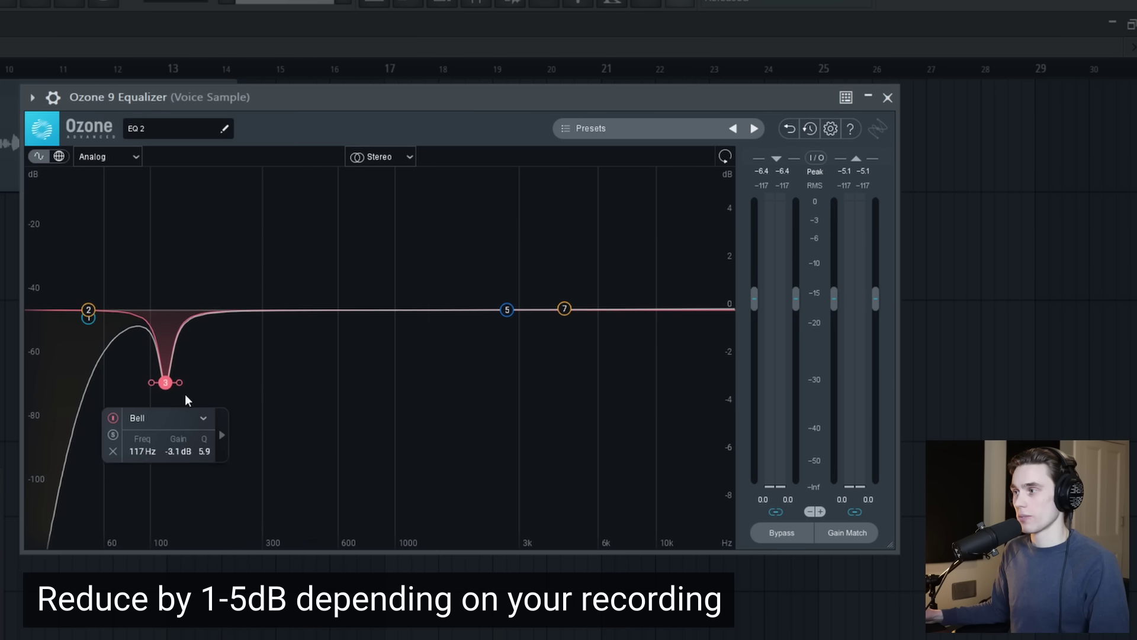
{"action": "left_click_drag", "start_coordinate": [165, 381], "coordinate": [168, 404]}
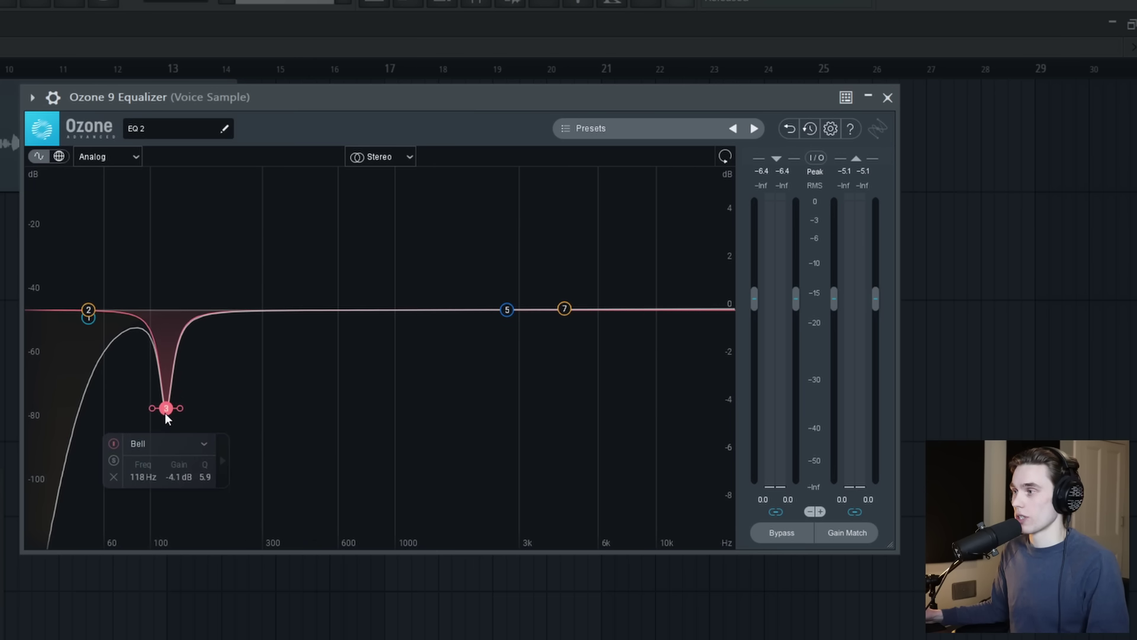
Try widening band 3's bell cut to a Q of 0.4.
{"action": "scroll", "coordinate": [204, 478], "scroll_direction": "up", "scroll_amount": 3}
{"action": "left_click_drag", "start_coordinate": [456, 527], "coordinate": [519, 502]}
{"action": "left_click_drag", "start_coordinate": [412, 521], "coordinate": [332, 485]}
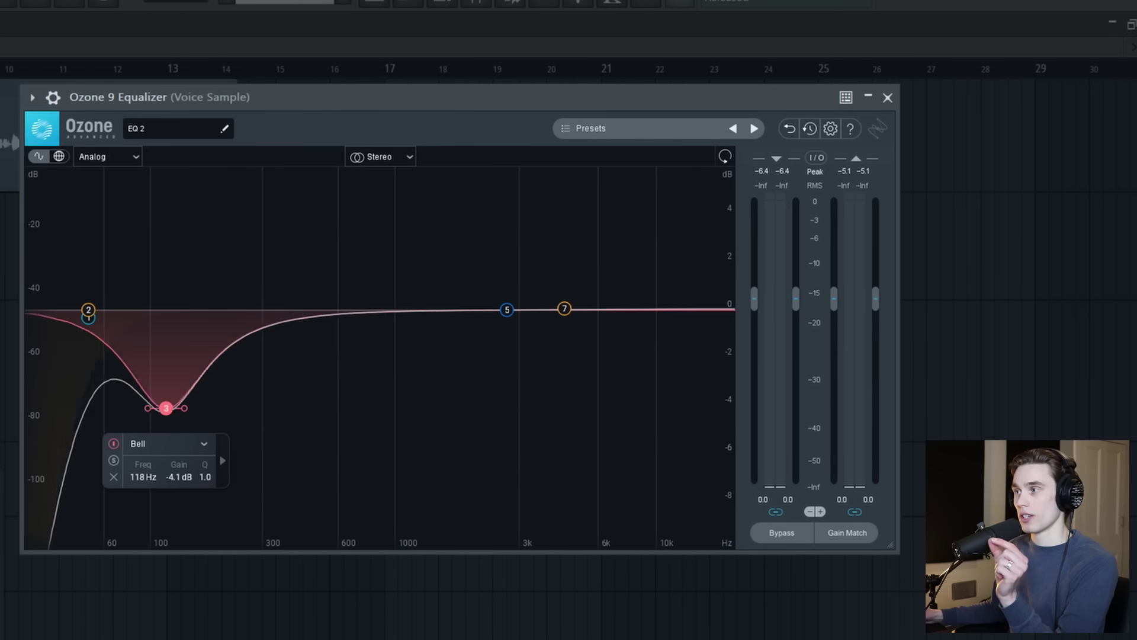
{"action": "left_click_drag", "start_coordinate": [166, 407], "coordinate": [148, 450]}
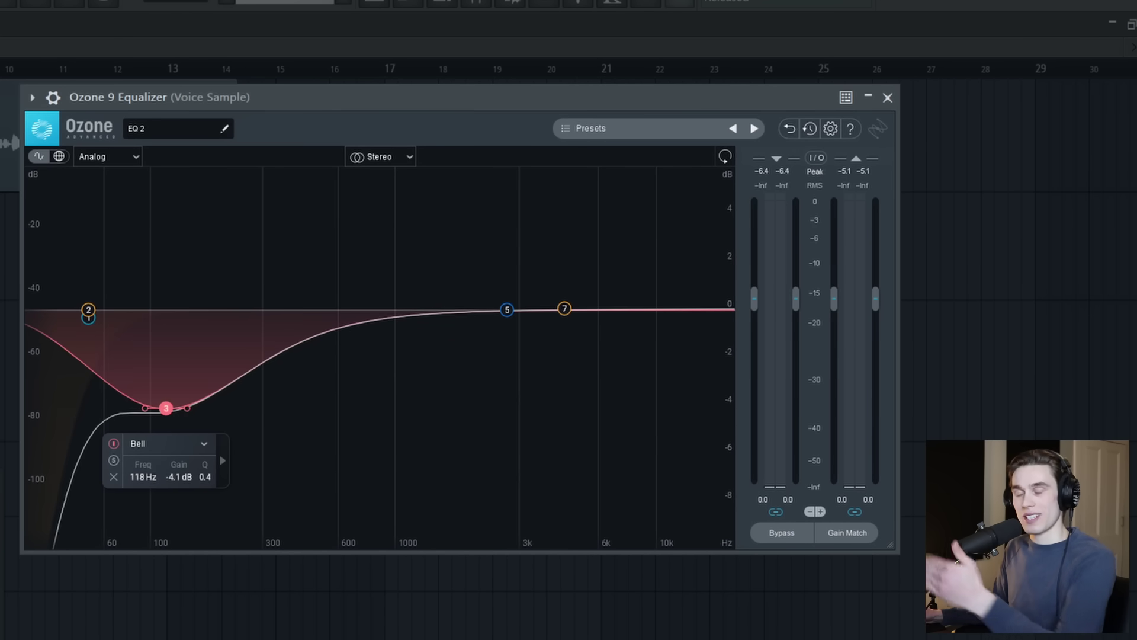
Try several narrow cuts on bands 3, 4, 6 and 8 between about 115 and 300 Hz, and return to the single cut on band 3.
{"action": "left_click_drag", "start_coordinate": [148, 450], "coordinate": [343, 475]}
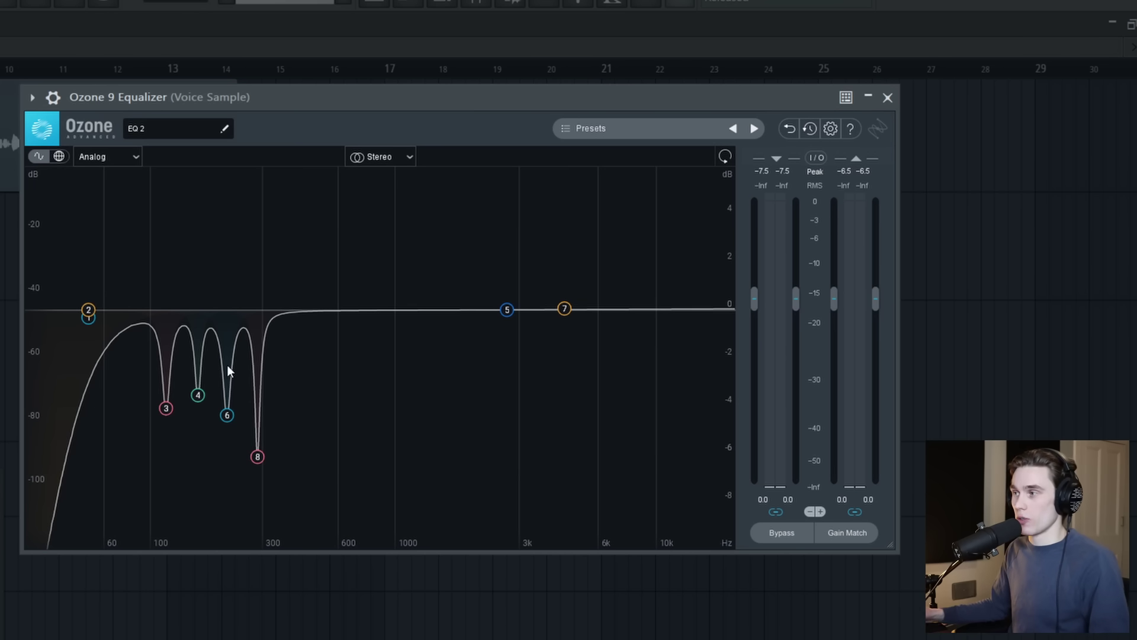
{"action": "left_click_drag", "start_coordinate": [257, 456], "coordinate": [270, 349]}
{"action": "left_click", "coordinate": [169, 408]}
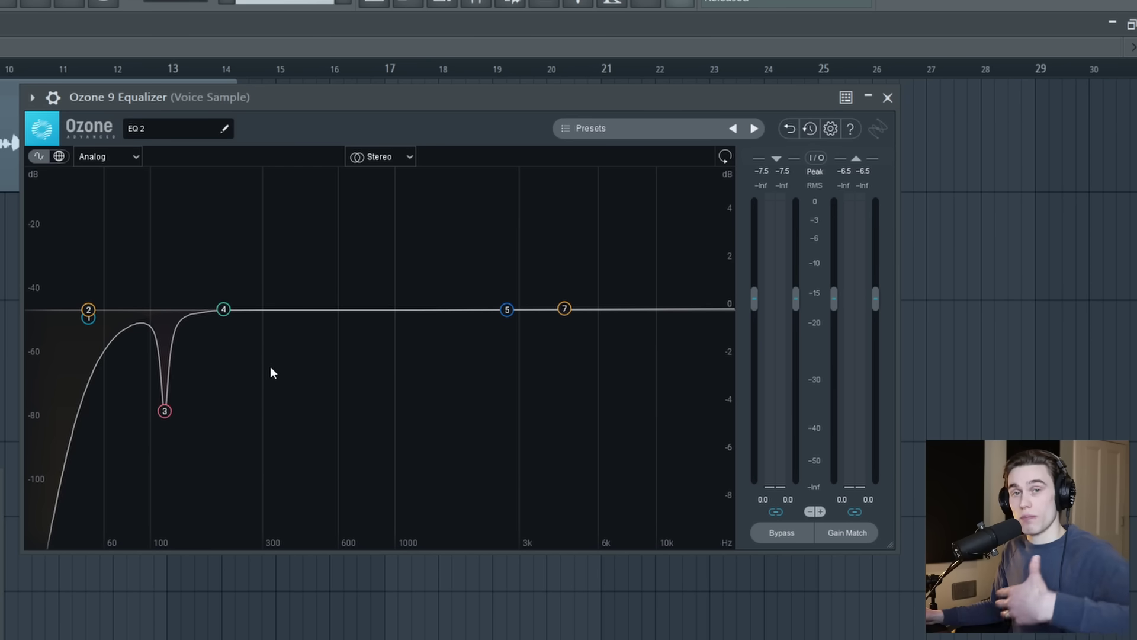
{"action": "mouse_move", "coordinate": [222, 311]}
{"action": "left_mouse_down"}
{"action": "mouse_move", "coordinate": [177, 309]}
{"action": "mouse_move", "coordinate": [205, 301]}
{"action": "mouse_move", "coordinate": [208, 276]}
{"action": "mouse_move", "coordinate": [204, 310]}
{"action": "left_mouse_up"}
{"action": "scroll", "coordinate": [202, 297], "scroll_direction": "down", "scroll_amount": 3}
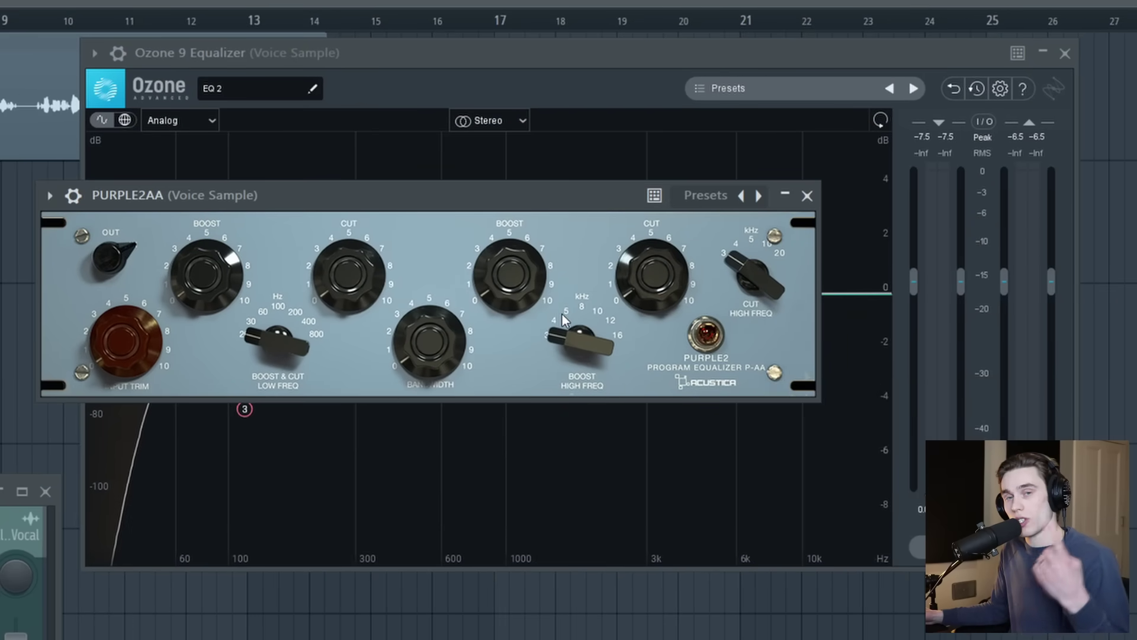
Set the boost and cut low frequency of the PURPLE2AA equalizer to 200 Hz.
{"action": "left_click_drag", "start_coordinate": [271, 334], "coordinate": [296, 295]}
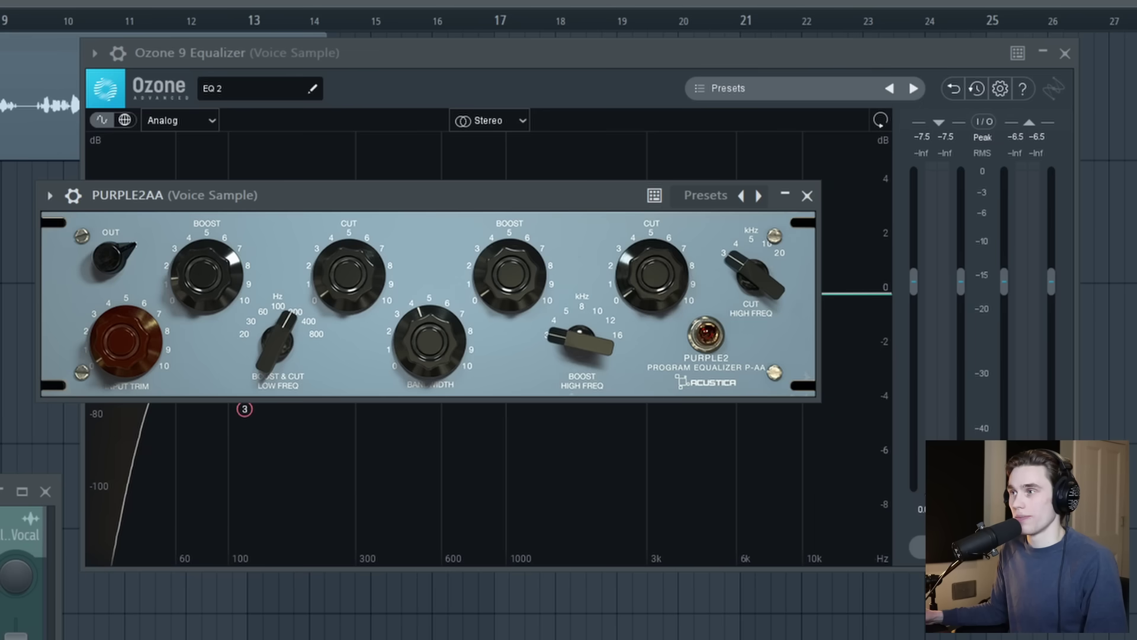
Cut band 5 of the Ozone equalizer by about 2.6 dB at 271 Hz with a Q of 4.9.
{"action": "left_click", "coordinate": [403, 414]}
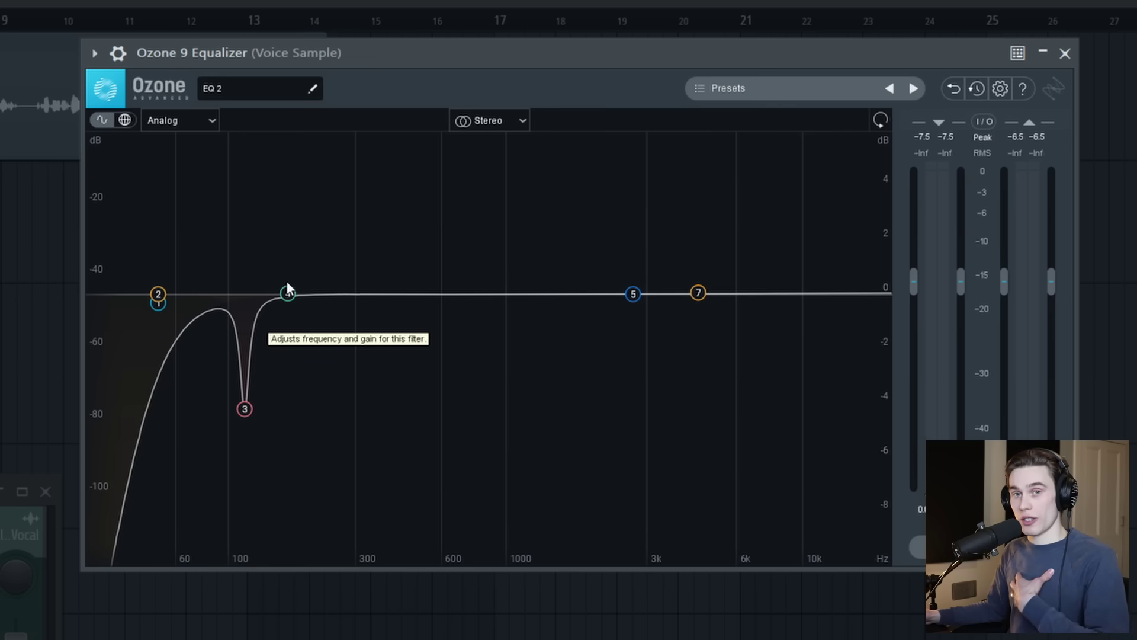
{"action": "left_click_drag", "start_coordinate": [629, 305], "coordinate": [348, 294]}
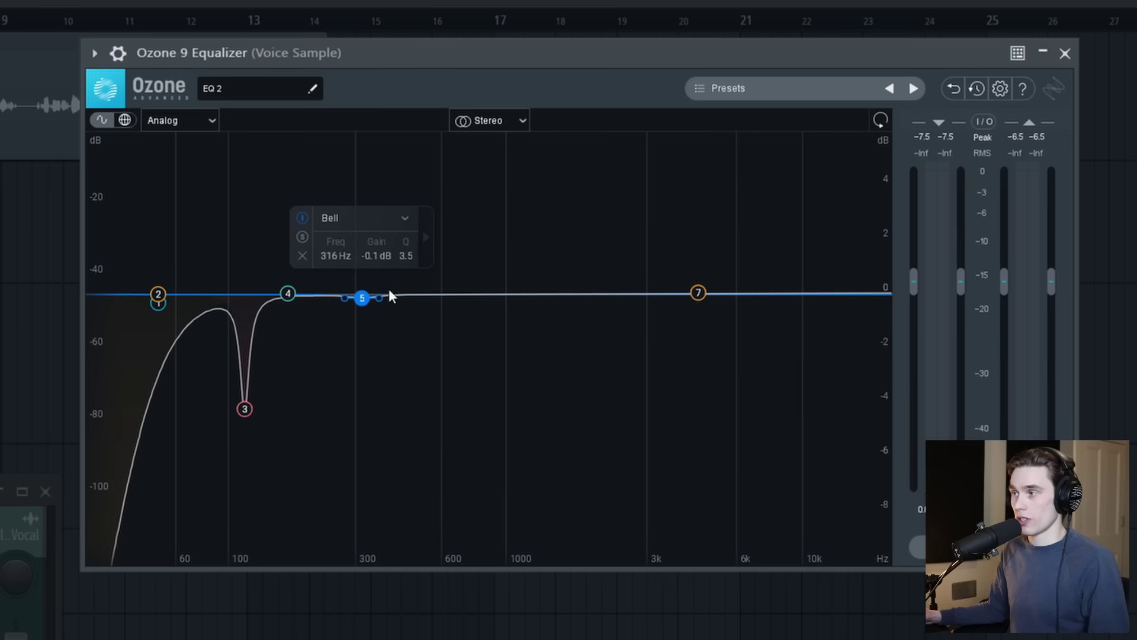
{"action": "left_click_drag", "start_coordinate": [362, 304], "coordinate": [382, 461]}
{"action": "scroll", "coordinate": [346, 290], "scroll_direction": "down", "scroll_amount": 5}
{"action": "scroll", "coordinate": [379, 439], "scroll_direction": "up", "scroll_amount": 3}
{"action": "scroll", "coordinate": [382, 462], "scroll_direction": "up", "scroll_amount": 4}
{"action": "mouse_move", "coordinate": [368, 374]}
{"action": "left_mouse_down"}
{"action": "mouse_move", "coordinate": [365, 349]}
{"action": "mouse_move", "coordinate": [350, 357]}
{"action": "mouse_move", "coordinate": [457, 360]}
{"action": "mouse_move", "coordinate": [363, 347]}
{"action": "mouse_move", "coordinate": [429, 354]}
{"action": "mouse_move", "coordinate": [372, 354]}
{"action": "mouse_move", "coordinate": [371, 377]}
{"action": "left_mouse_up"}
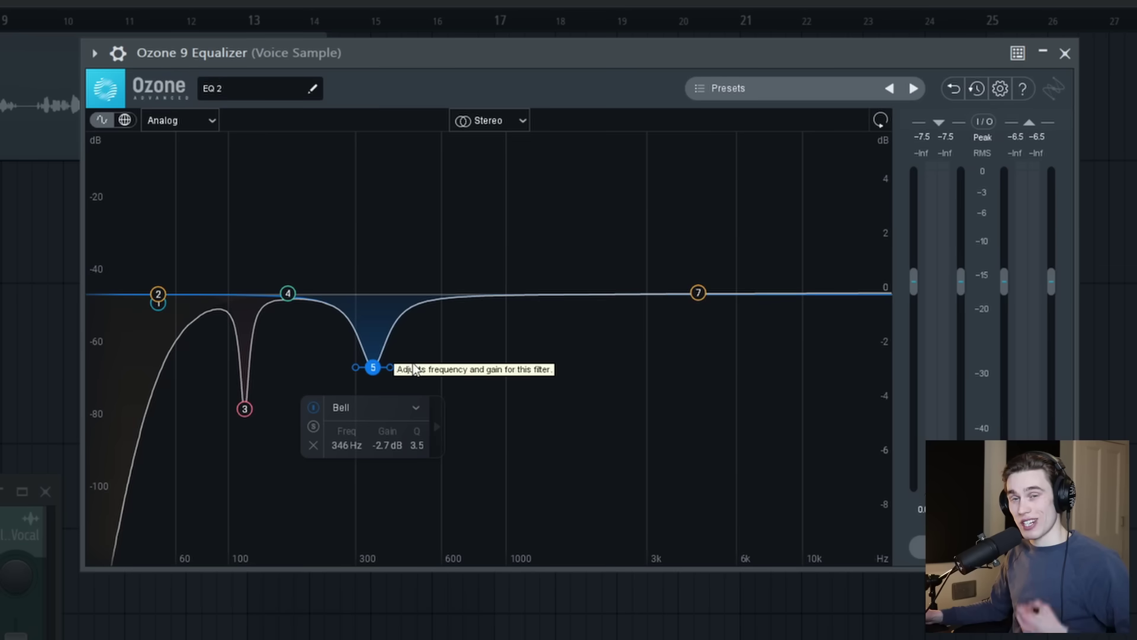
{"action": "left_click_drag", "start_coordinate": [373, 367], "coordinate": [344, 372]}
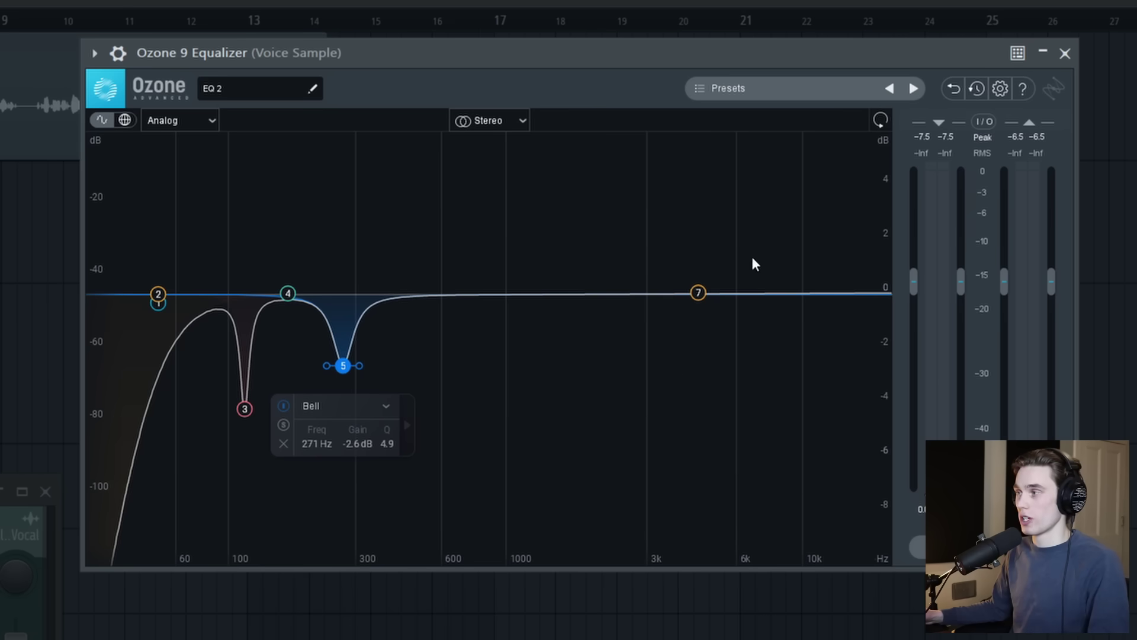
On the female vocal's parametric equalizer, lower bands 1 and 2 slightly in frequency and cut band 3 by about 3 dB at 308 Hz with 9% bandwidth.
{"action": "left_click", "coordinate": [566, 220]}
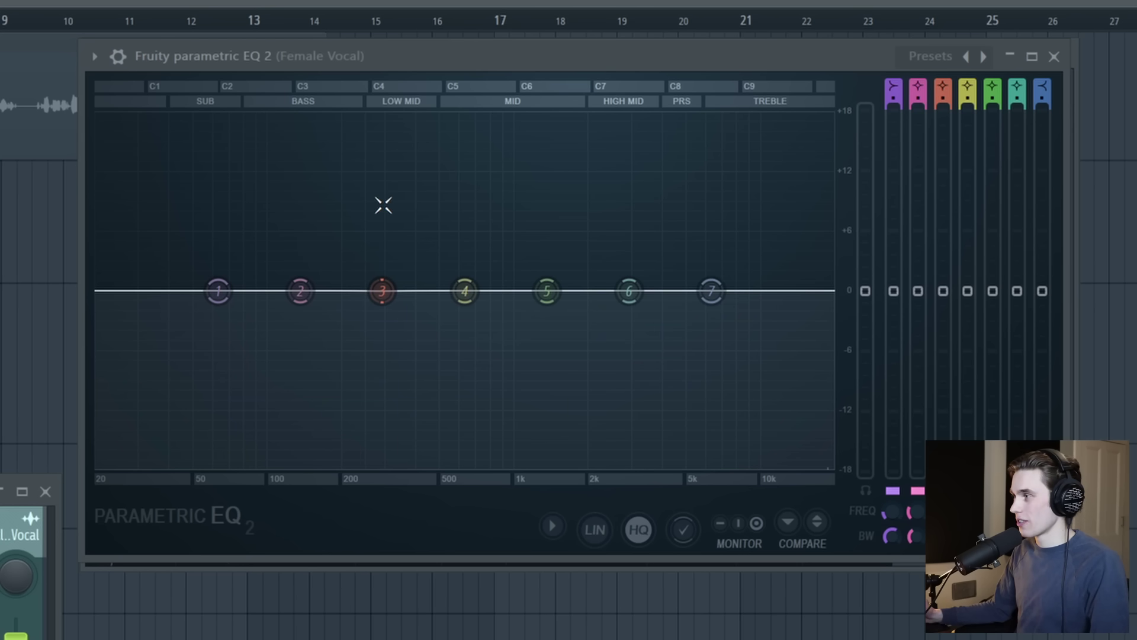
{"action": "key", "text": "space"}
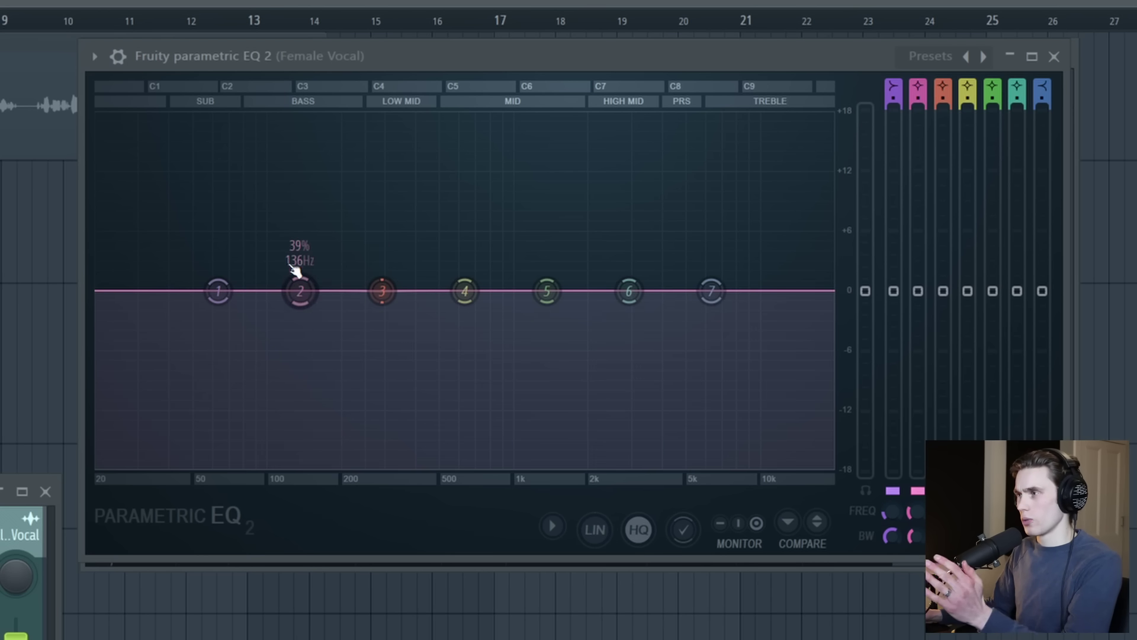
{"action": "mouse_move", "coordinate": [300, 290]}
{"action": "left_mouse_down"}
{"action": "mouse_move", "coordinate": [292, 262]}
{"action": "mouse_move", "coordinate": [274, 254]}
{"action": "mouse_move", "coordinate": [292, 254]}
{"action": "mouse_move", "coordinate": [279, 254]}
{"action": "mouse_move", "coordinate": [283, 291]}
{"action": "left_mouse_up"}
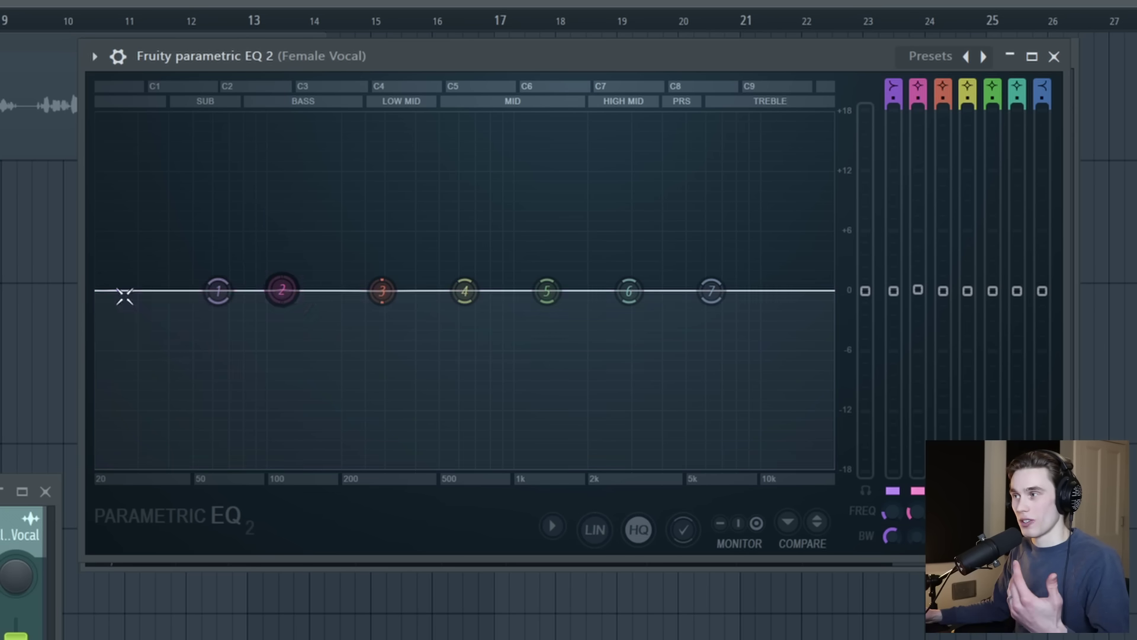
{"action": "mouse_move", "coordinate": [217, 301]}
{"action": "left_mouse_down"}
{"action": "mouse_move", "coordinate": [223, 414]}
{"action": "mouse_move", "coordinate": [203, 421]}
{"action": "mouse_move", "coordinate": [207, 335]}
{"action": "mouse_move", "coordinate": [195, 294]}
{"action": "left_mouse_up"}
{"action": "left_click_drag", "start_coordinate": [382, 290], "coordinate": [394, 321]}
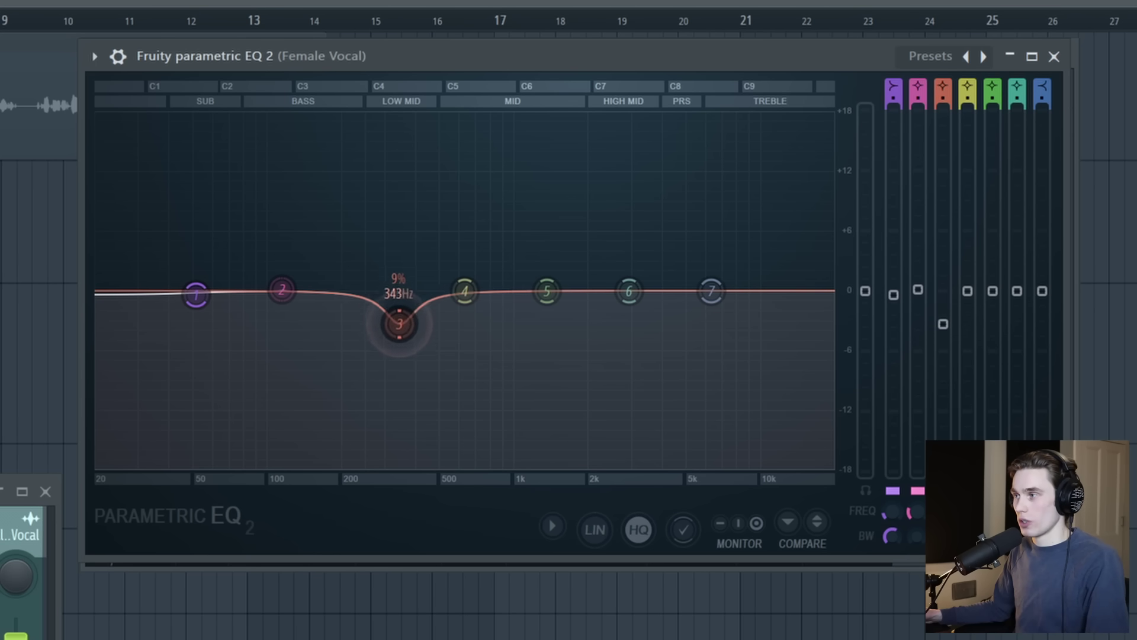
{"action": "left_click_drag", "start_coordinate": [396, 335], "coordinate": [389, 330]}
{"action": "scroll", "coordinate": [389, 329], "scroll_direction": "up", "scroll_amount": 5}
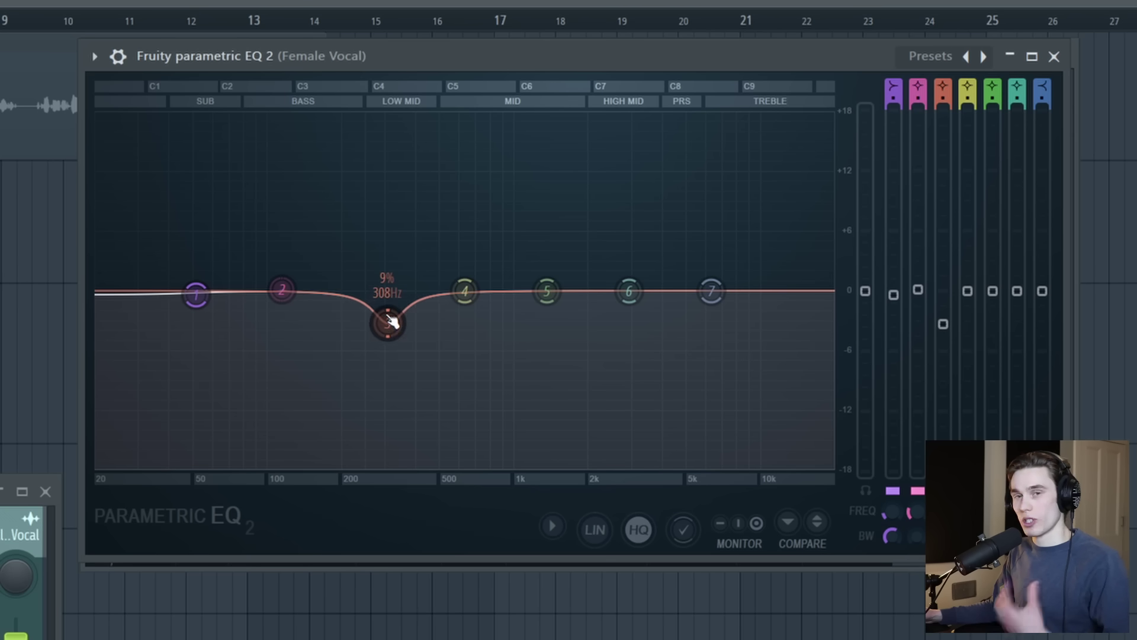
Play the female vocal and bring band 3 back to about 0 dB at 359 Hz.
{"action": "key", "text": "space"}
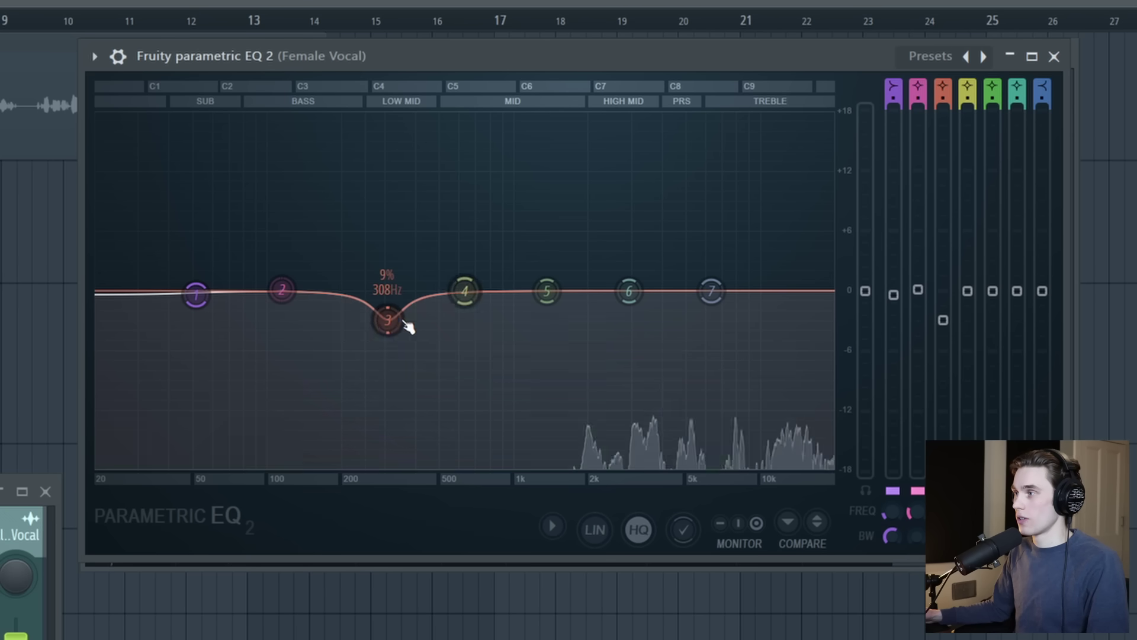
{"action": "left_click_drag", "start_coordinate": [388, 321], "coordinate": [404, 293]}
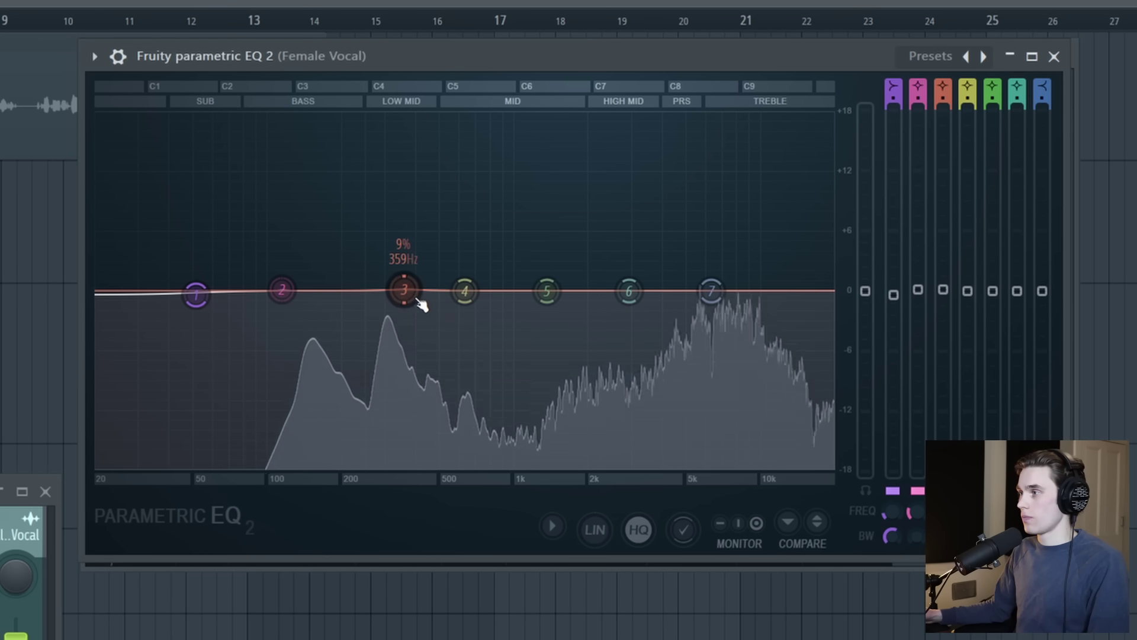
{"action": "key", "text": "space"}
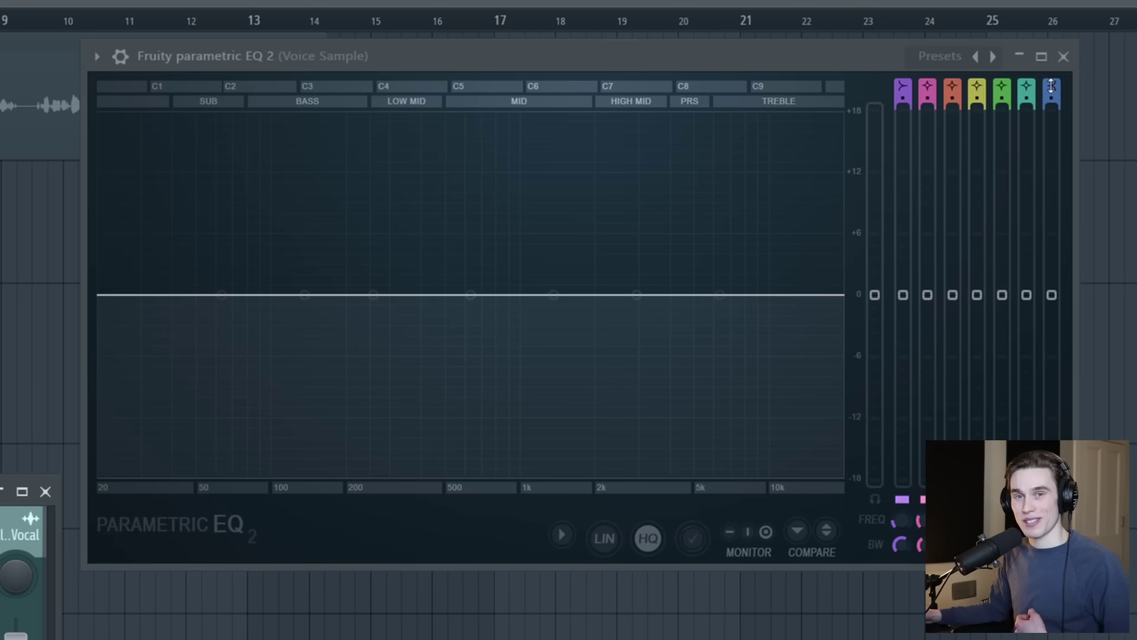
Try a wide boost of about 2 dB on band 5 near 1.1 kHz in the voice sample's equalizer, with bandwidth up to 100%.
{"action": "left_click", "coordinate": [1063, 56]}
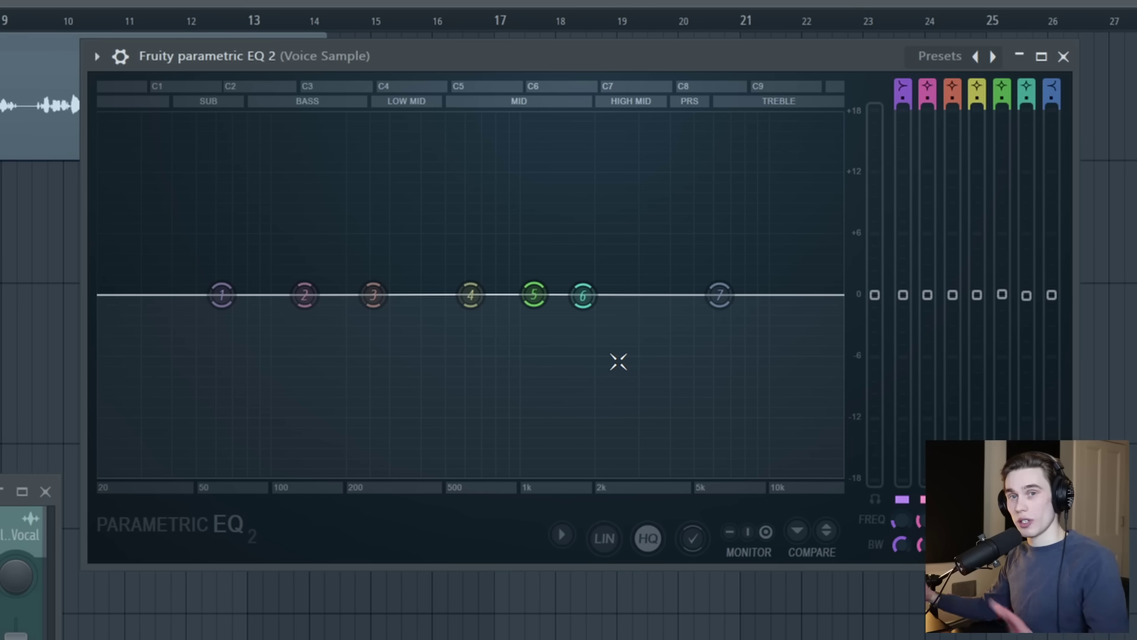
{"action": "mouse_move", "coordinate": [533, 295]}
{"action": "left_mouse_down"}
{"action": "mouse_move", "coordinate": [556, 272]}
{"action": "mouse_move", "coordinate": [525, 264]}
{"action": "mouse_move", "coordinate": [545, 281]}
{"action": "mouse_move", "coordinate": [537, 287]}
{"action": "mouse_move", "coordinate": [536, 276]}
{"action": "left_mouse_up"}
{"action": "scroll", "coordinate": [536, 276], "scroll_direction": "down", "scroll_amount": 2}
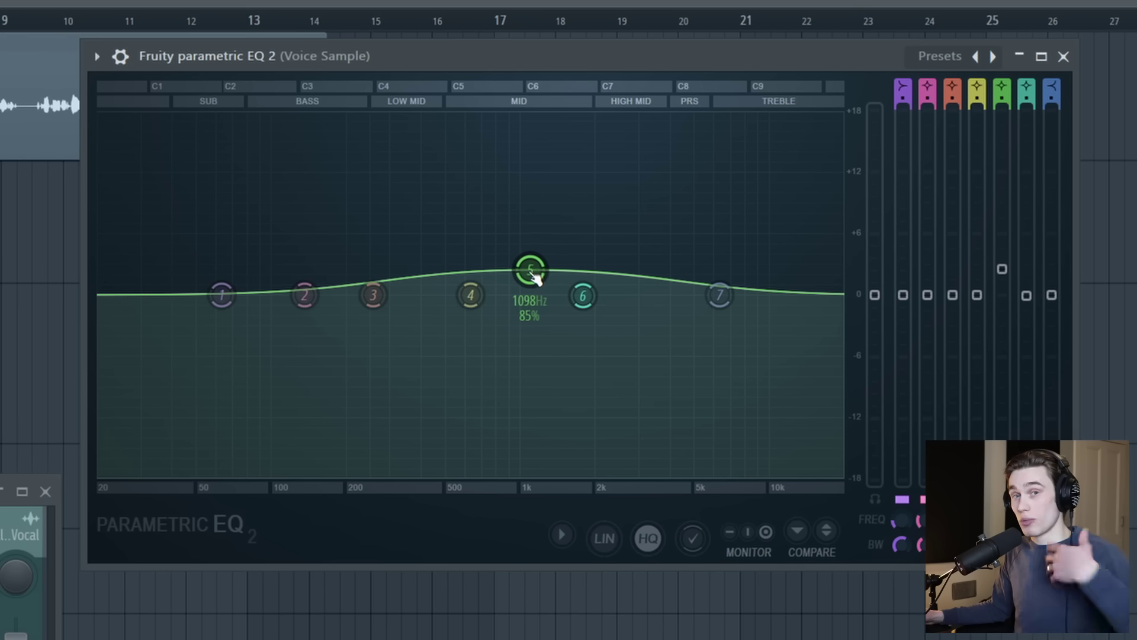
{"action": "left_click_drag", "start_coordinate": [533, 276], "coordinate": [534, 302]}
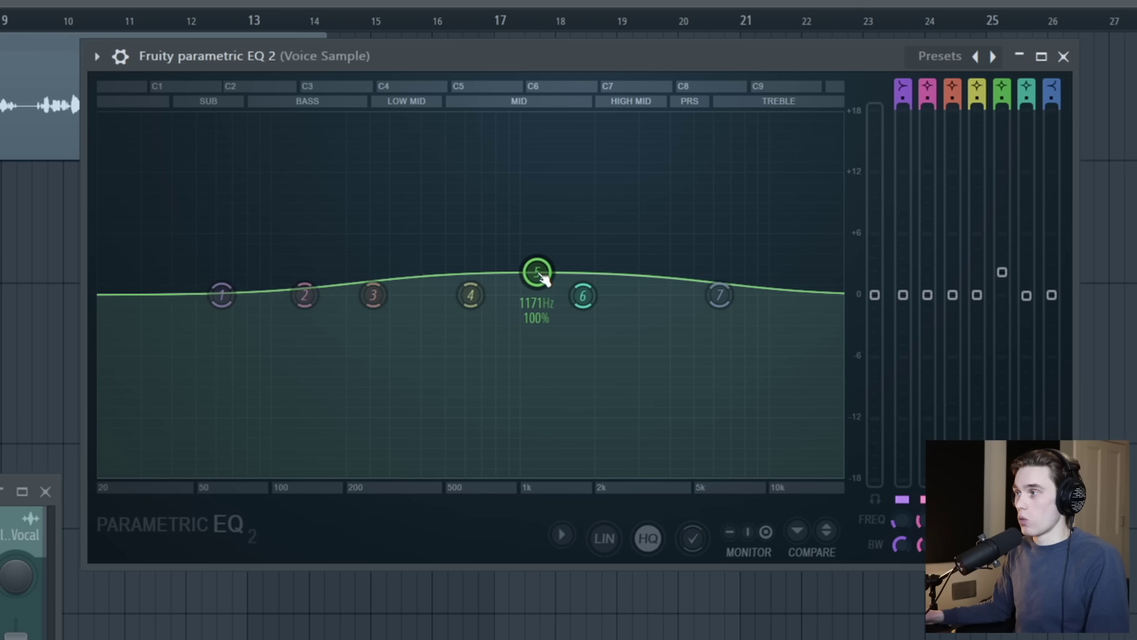
{"action": "mouse_move", "coordinate": [535, 259]}
{"action": "left_mouse_down"}
{"action": "mouse_move", "coordinate": [536, 281]}
{"action": "mouse_move", "coordinate": [533, 250]}
{"action": "left_mouse_up"}
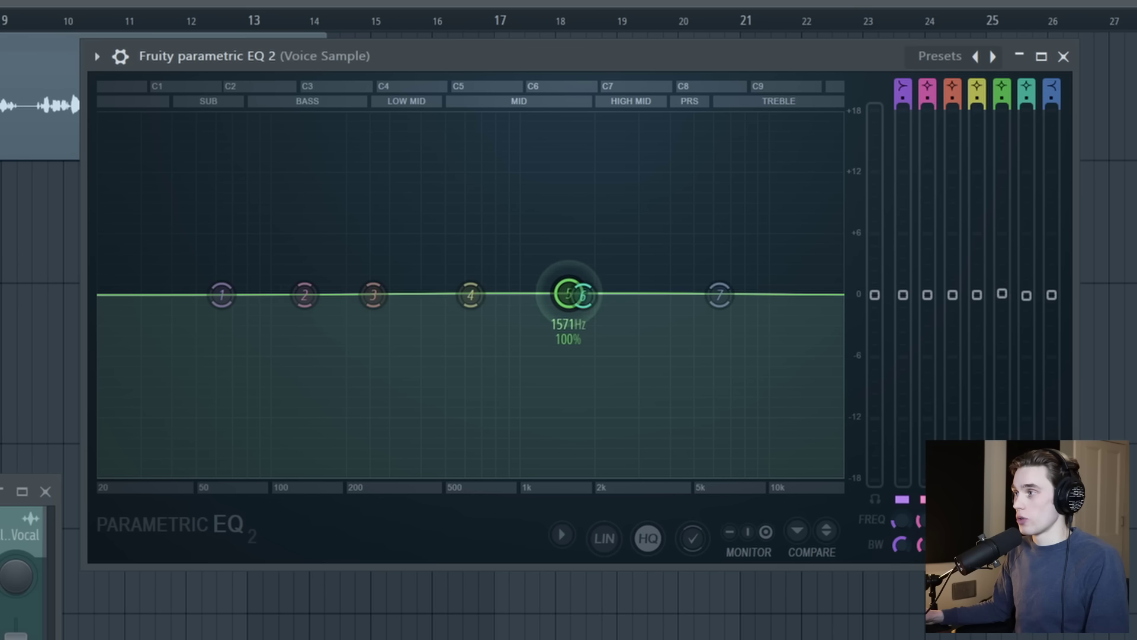
{"action": "key", "text": "space"}
{"action": "mouse_move", "coordinate": [568, 293]}
{"action": "left_mouse_down"}
{"action": "mouse_move", "coordinate": [566, 314]}
{"action": "mouse_move", "coordinate": [568, 267]}
{"action": "mouse_move", "coordinate": [568, 303]}
{"action": "left_mouse_up"}
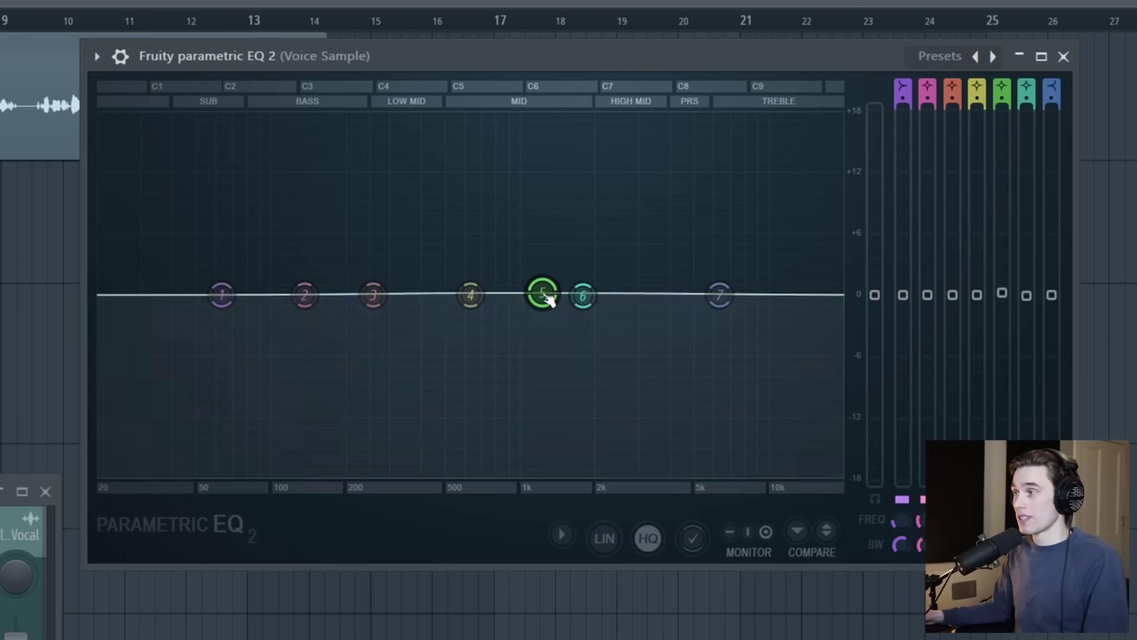
Narrow bands 5 and 6, place them flat near 1 kHz and at 2051 Hz, and play the voice sample.
{"action": "left_click_drag", "start_coordinate": [543, 298], "coordinate": [521, 344]}
{"action": "scroll", "coordinate": [539, 352], "scroll_direction": "down", "scroll_amount": 5}
{"action": "left_click_drag", "start_coordinate": [582, 295], "coordinate": [573, 335]}
{"action": "scroll", "coordinate": [586, 341], "scroll_direction": "down", "scroll_amount": 2}
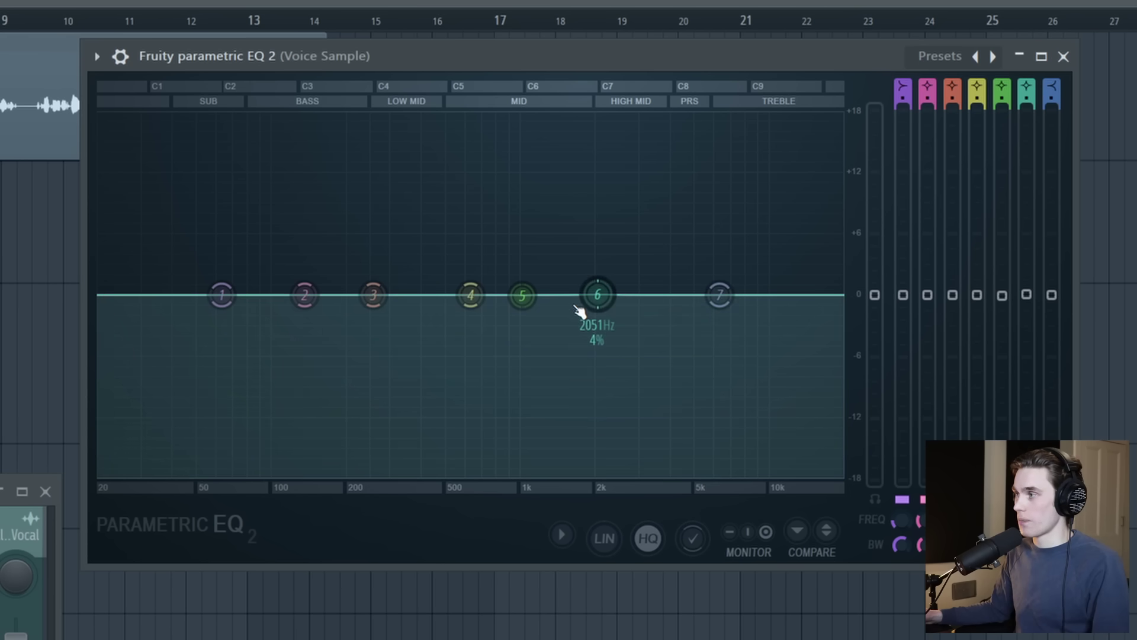
{"action": "key", "text": "space"}
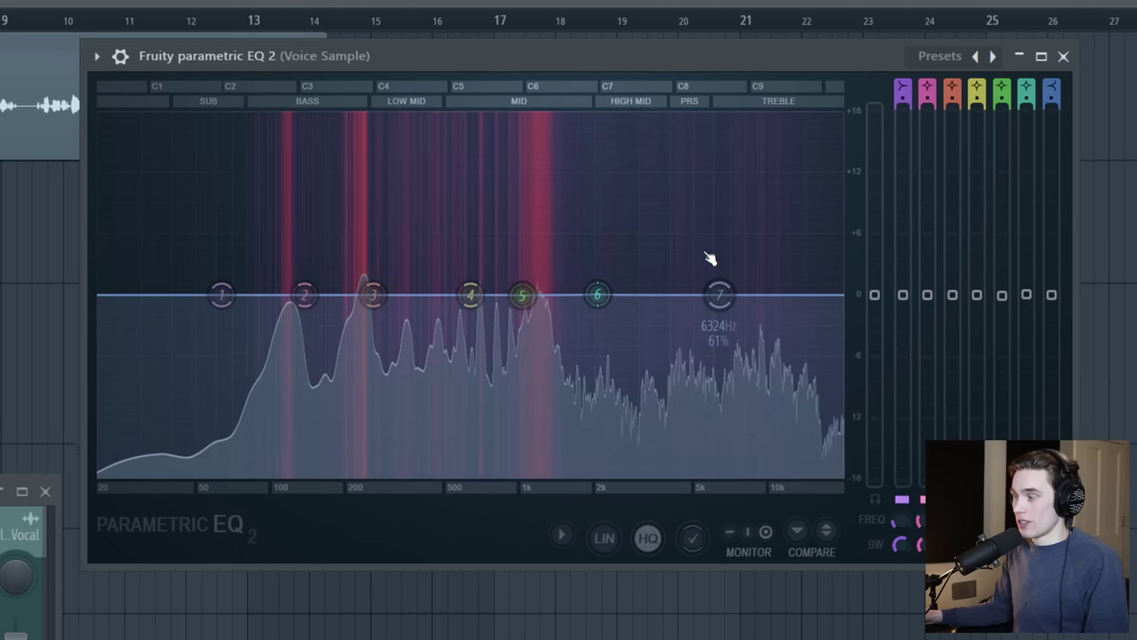
{"action": "key", "text": "space"}
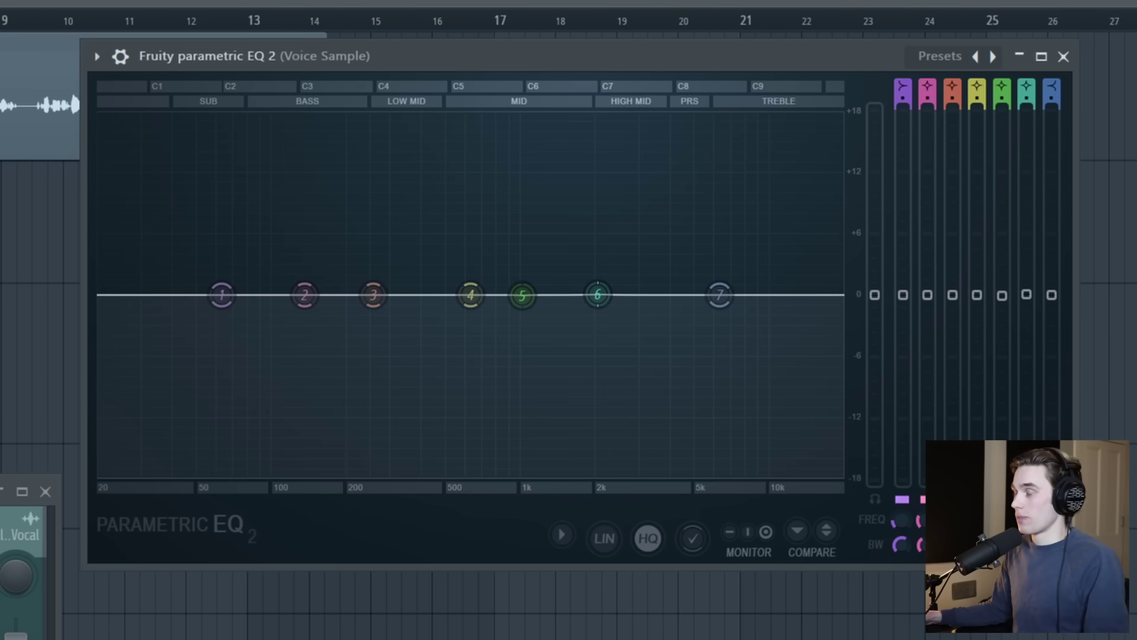
Sweep a narrow band 6 boost through the highs, and make 0% bandwidth cuts of about 5 dB at 8.5 kHz on band 6 and 4929 Hz on band 5.
{"action": "mouse_move", "coordinate": [608, 293]}
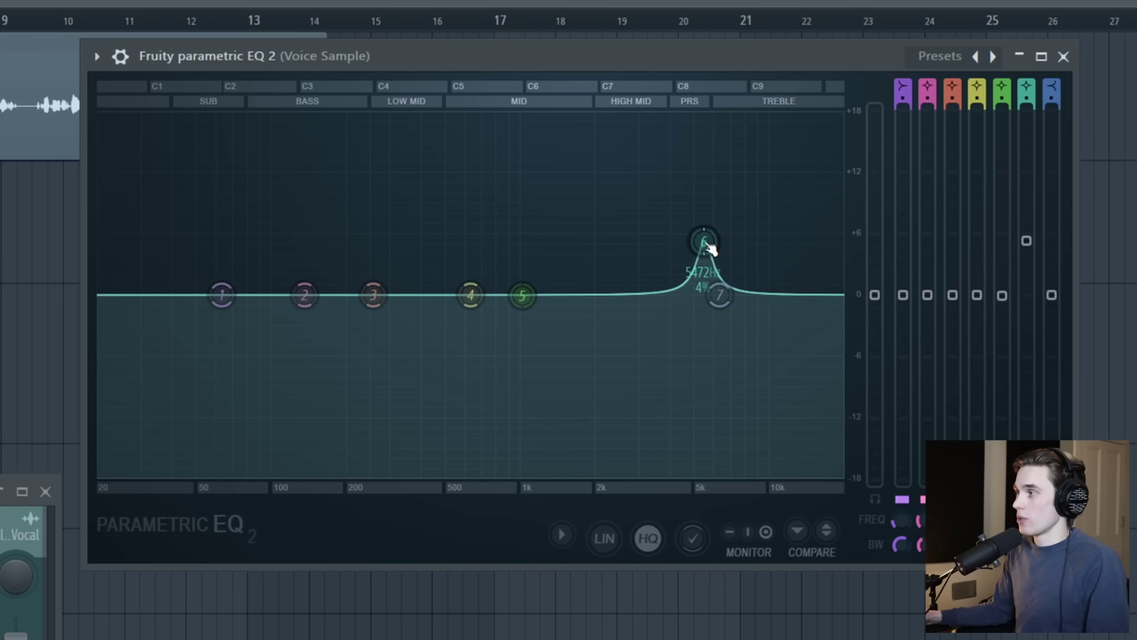
{"action": "scroll", "coordinate": [708, 247], "scroll_direction": "down", "scroll_amount": 5}
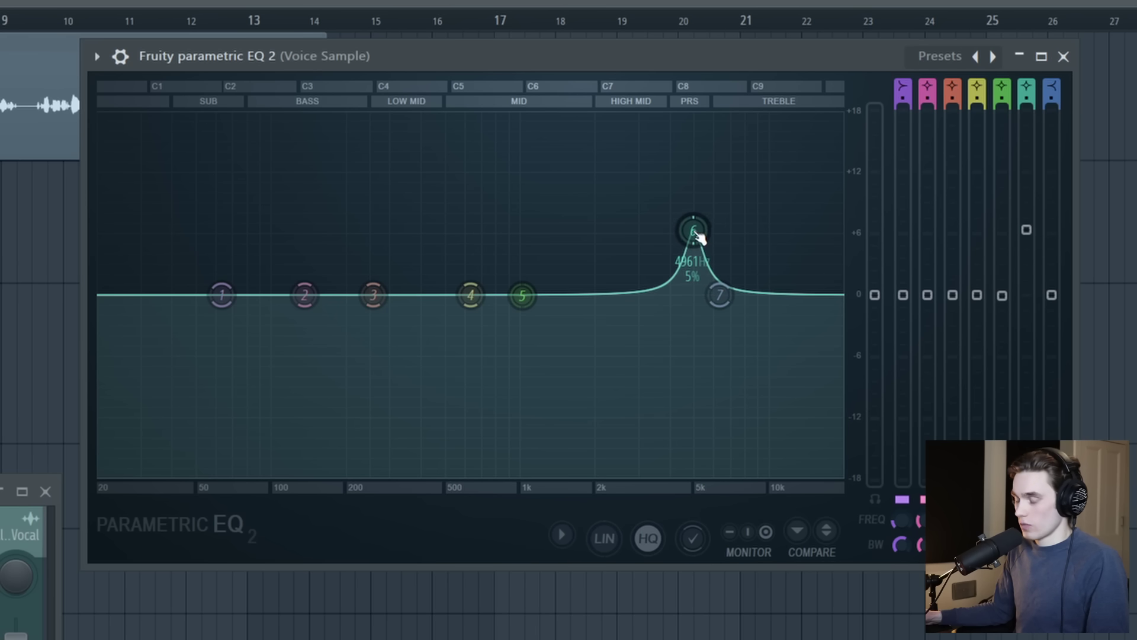
{"action": "left_click_drag", "start_coordinate": [699, 236], "coordinate": [750, 237]}
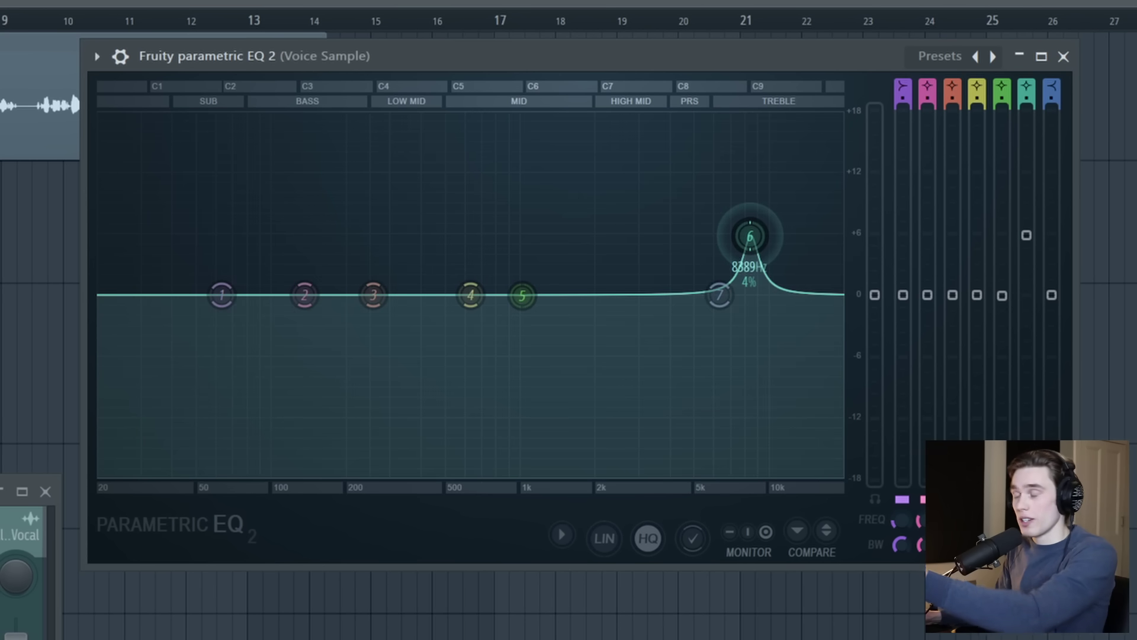
{"action": "left_click_drag", "start_coordinate": [750, 237], "coordinate": [753, 332]}
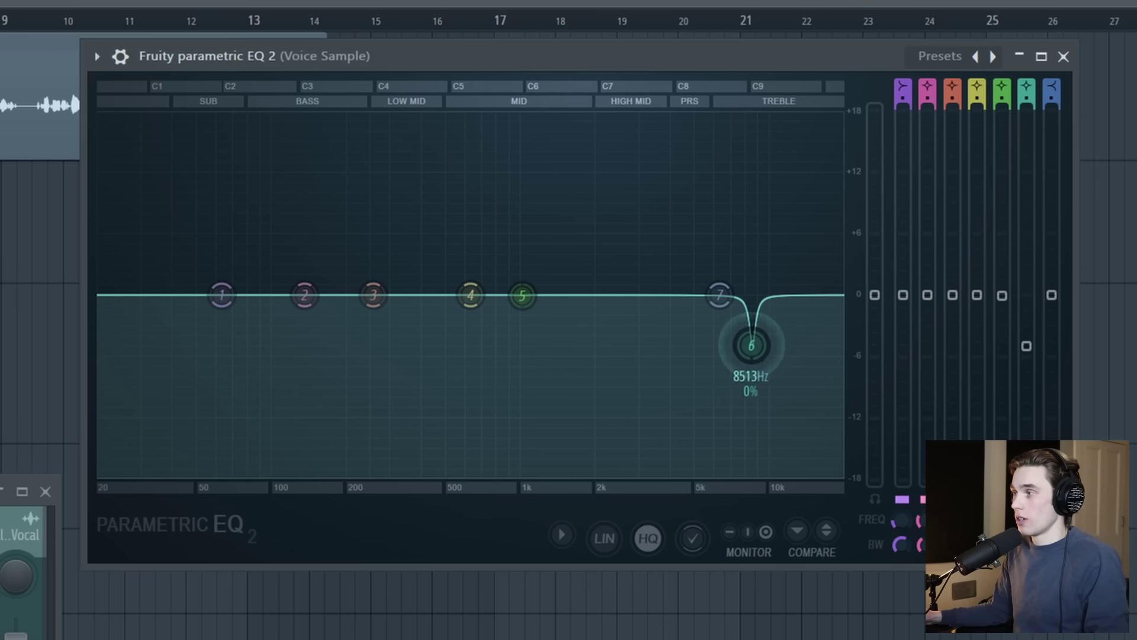
{"action": "left_click_drag", "start_coordinate": [753, 345], "coordinate": [751, 344]}
{"action": "left_click_drag", "start_coordinate": [522, 295], "coordinate": [692, 351]}
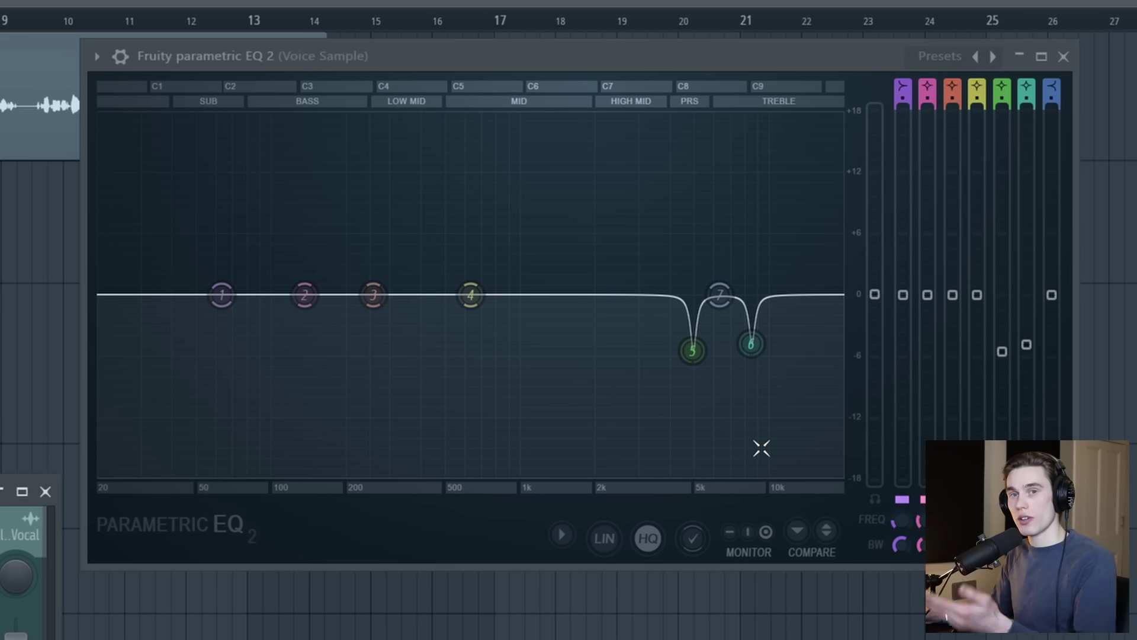
Try a wider band 6 cut of about 10 dB near 6.4 kHz during playback, reduce it to about 1 dB, and flatten band 5.
{"action": "mouse_move", "coordinate": [744, 342]}
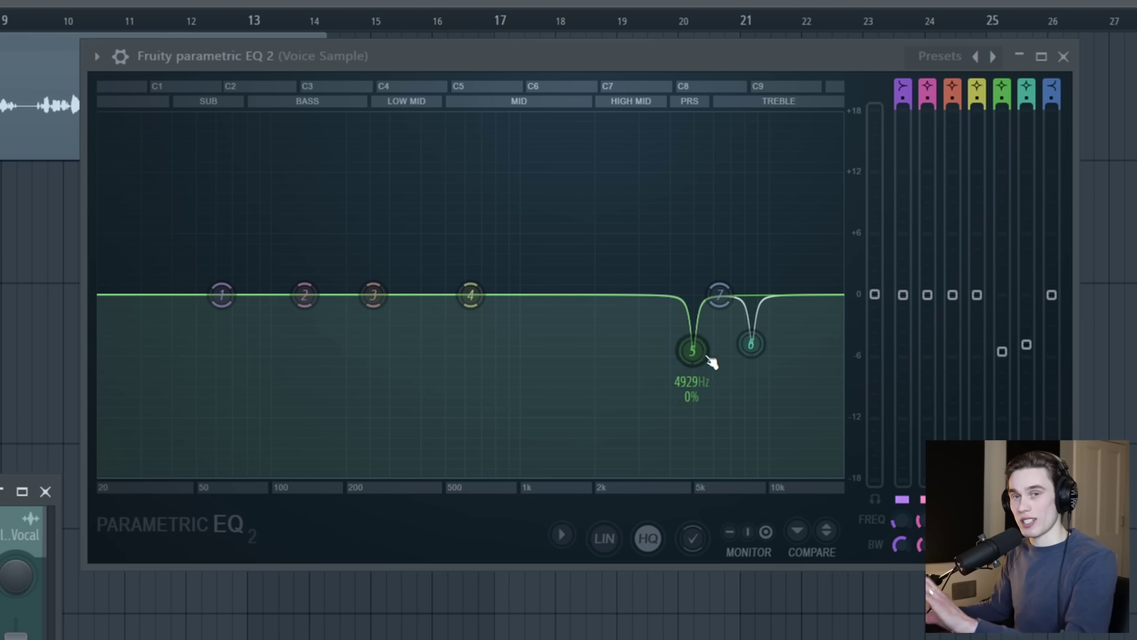
{"action": "mouse_move", "coordinate": [705, 363]}
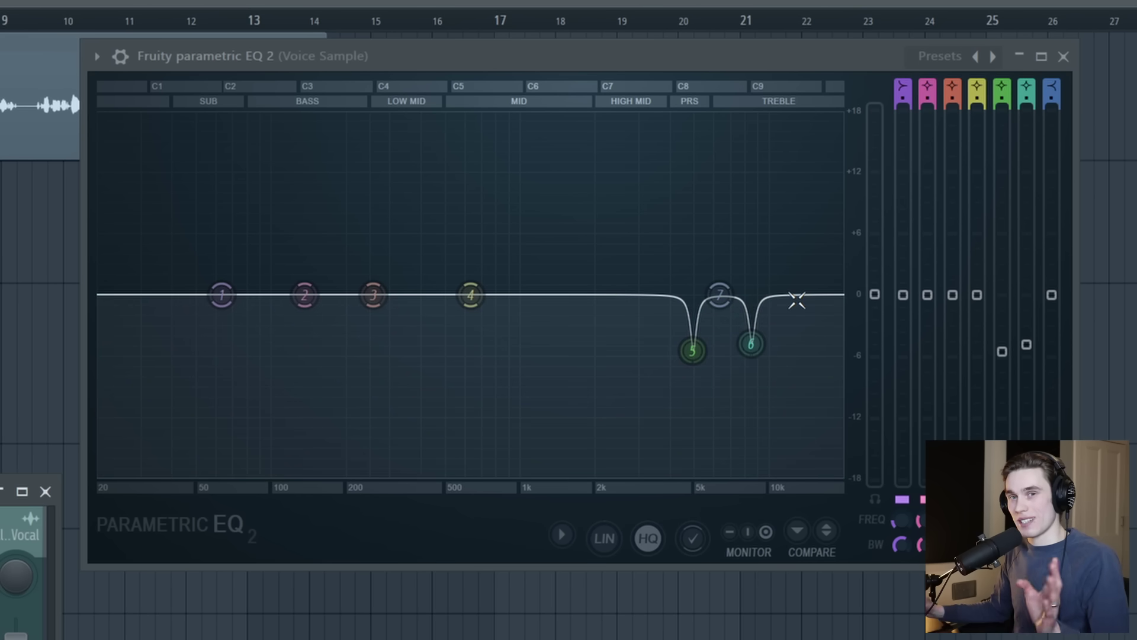
{"action": "scroll", "coordinate": [751, 344], "scroll_direction": "up", "scroll_amount": 1}
{"action": "left_click_drag", "start_coordinate": [751, 344], "coordinate": [733, 401]}
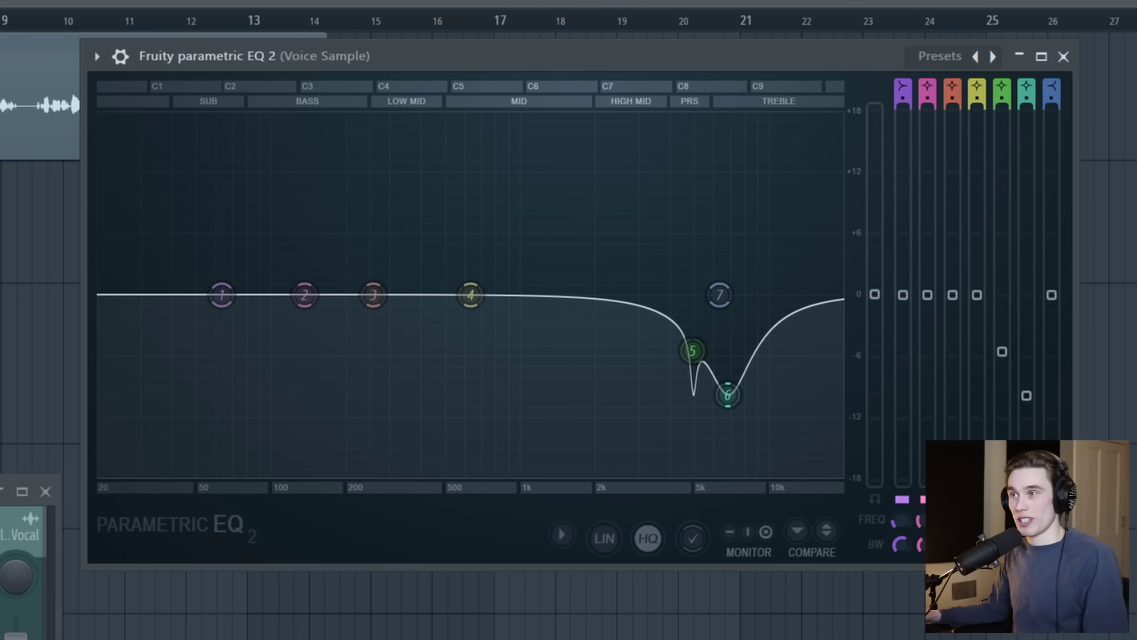
{"action": "key", "text": "space"}
{"action": "left_click_drag", "start_coordinate": [726, 395], "coordinate": [722, 303]}
{"action": "key", "text": "space"}
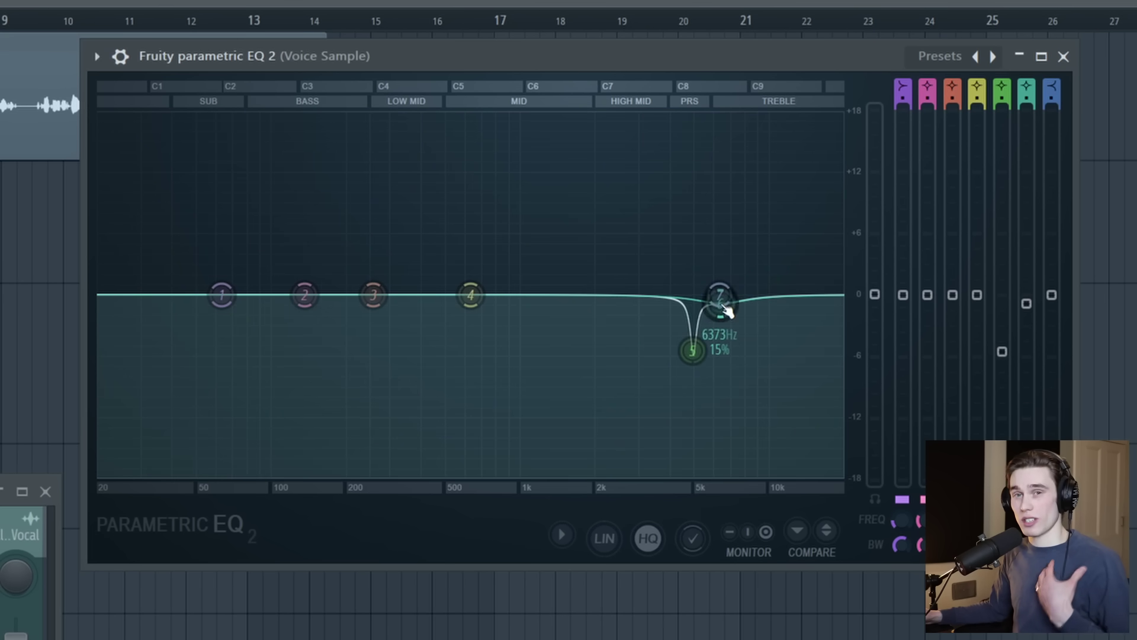
{"action": "left_click_drag", "start_coordinate": [692, 350], "coordinate": [696, 295]}
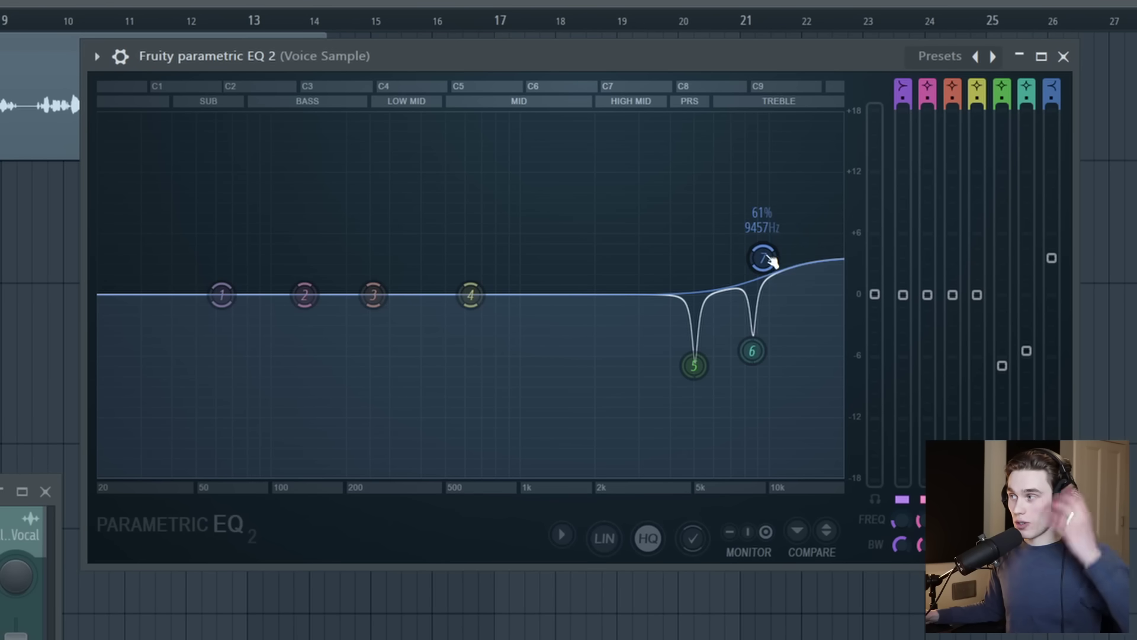
Move band 7's high shelf to about 15.4 kHz with its gain just above 0 dB.
{"action": "left_click_drag", "start_coordinate": [764, 259], "coordinate": [747, 276]}
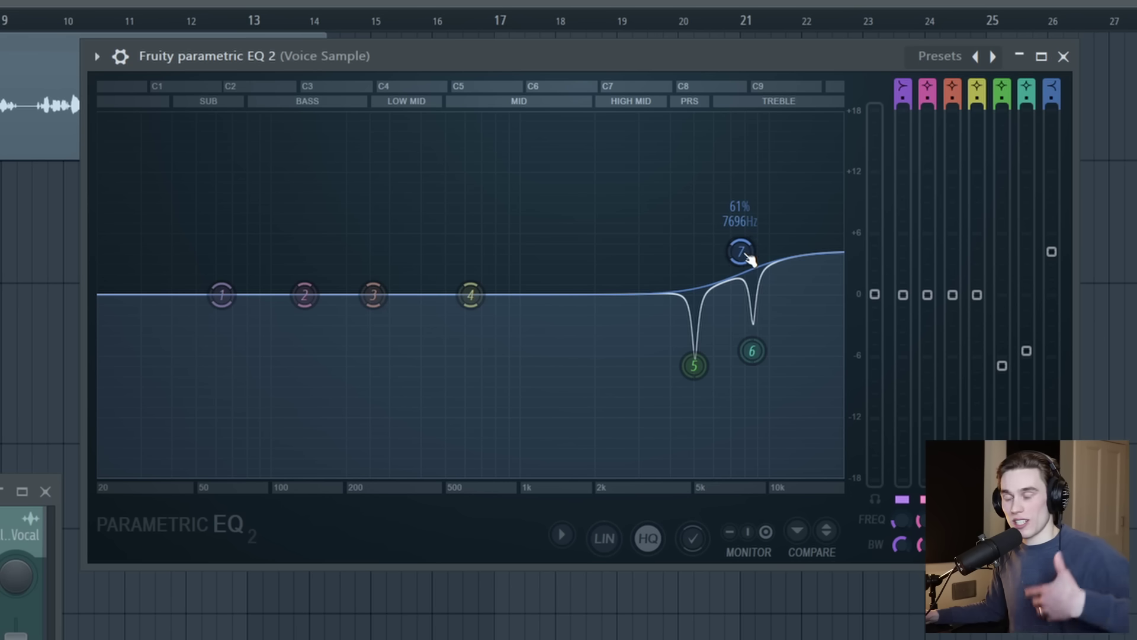
{"action": "left_click_drag", "start_coordinate": [744, 275], "coordinate": [816, 289]}
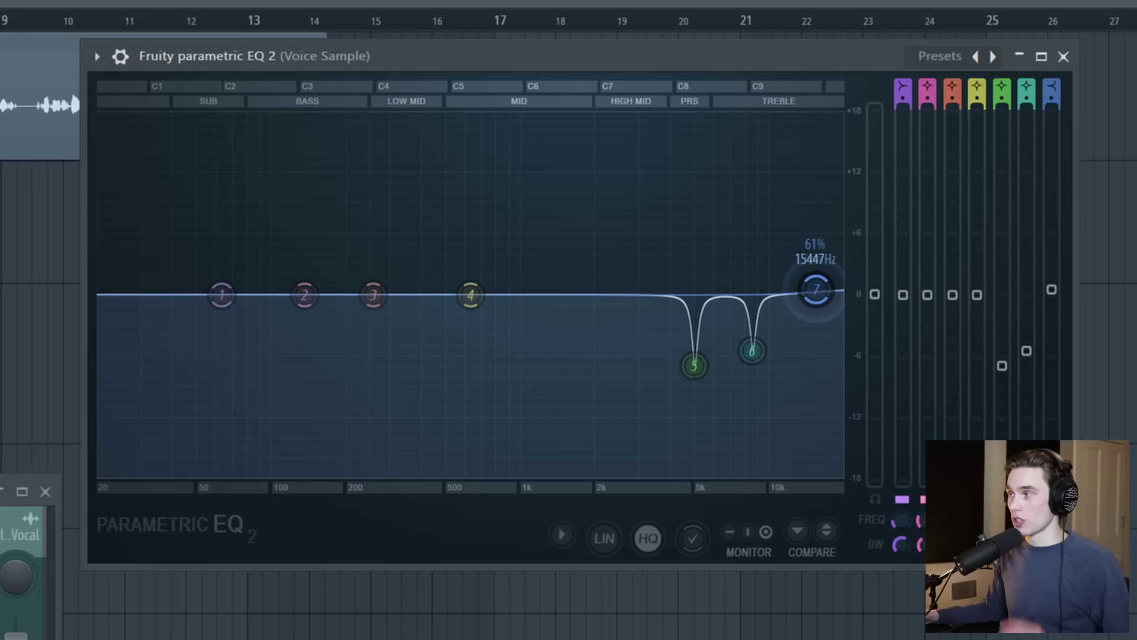